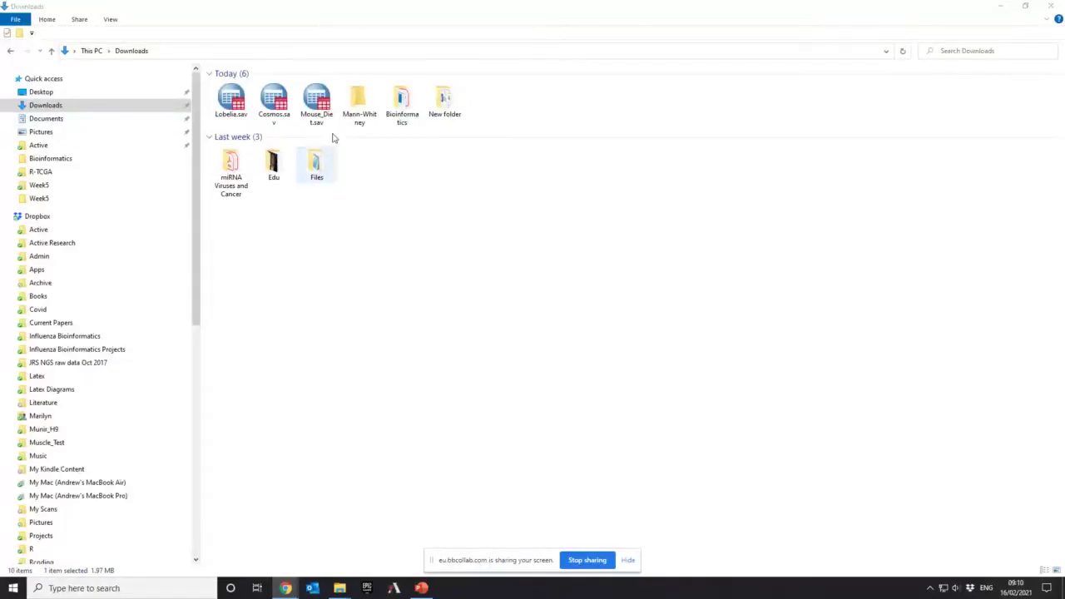
- Open Mouse_Diet.sav from the Downloads folder in SPSS
{"action": "double_click", "coordinate": [317, 104]}
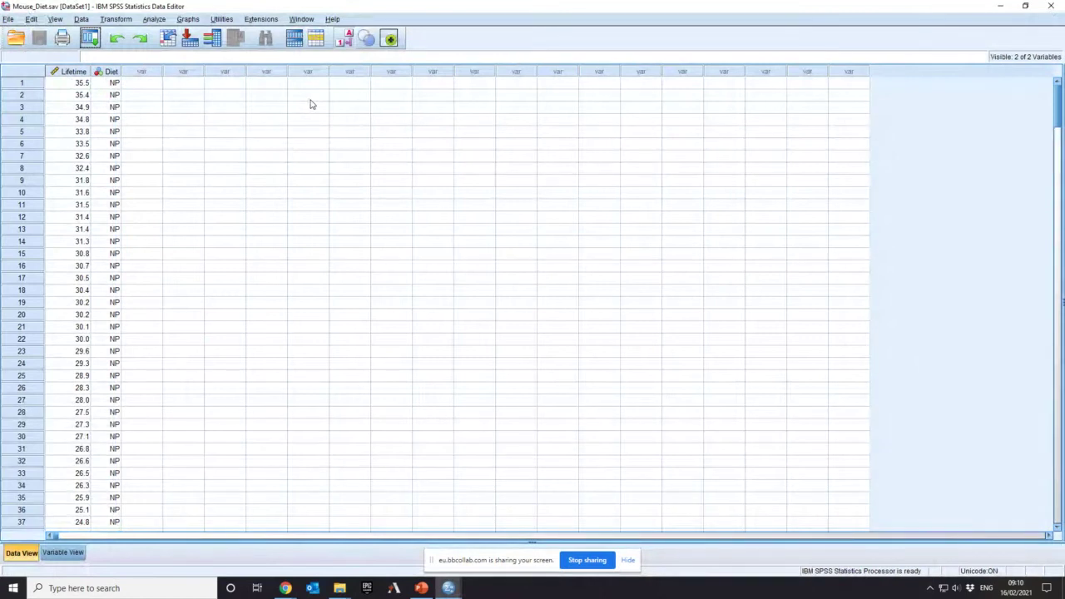
- Scroll down through the Lifetime and Diet values, then back up to row 1
{"action": "scroll", "coordinate": [206, 264], "scroll_direction": "down", "scroll_amount": 7}
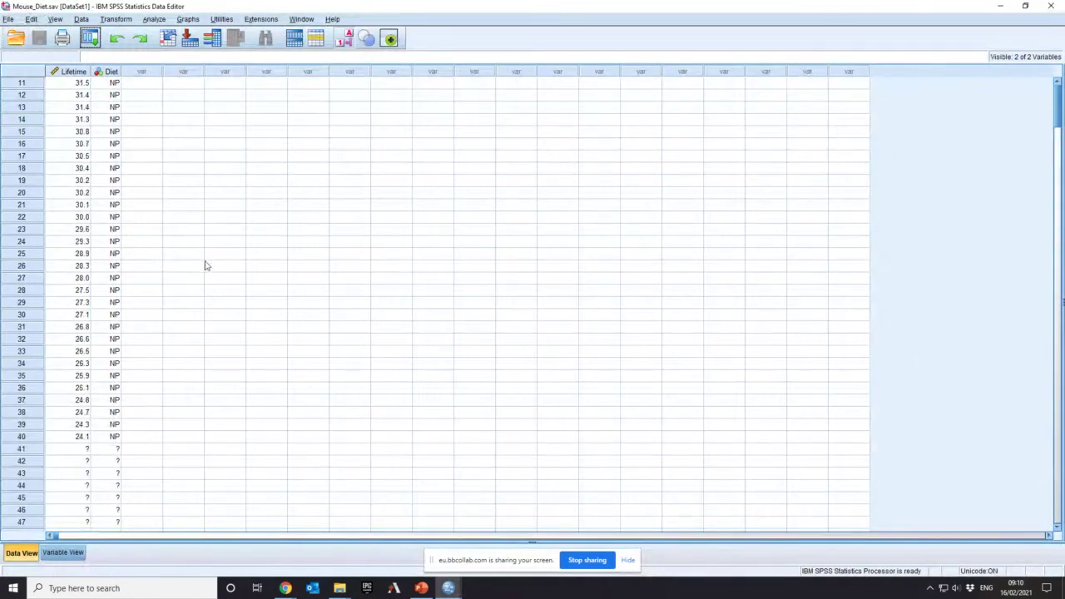
{"action": "scroll", "coordinate": [207, 266], "scroll_direction": "down", "scroll_amount": 17}
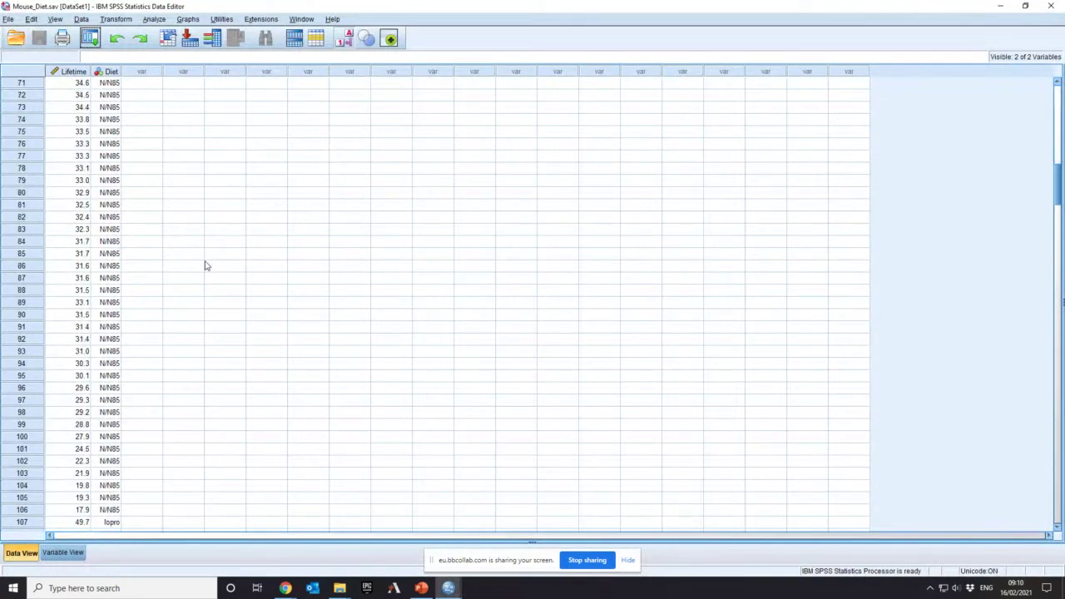
{"action": "scroll", "coordinate": [206, 266], "scroll_direction": "down", "scroll_amount": 20}
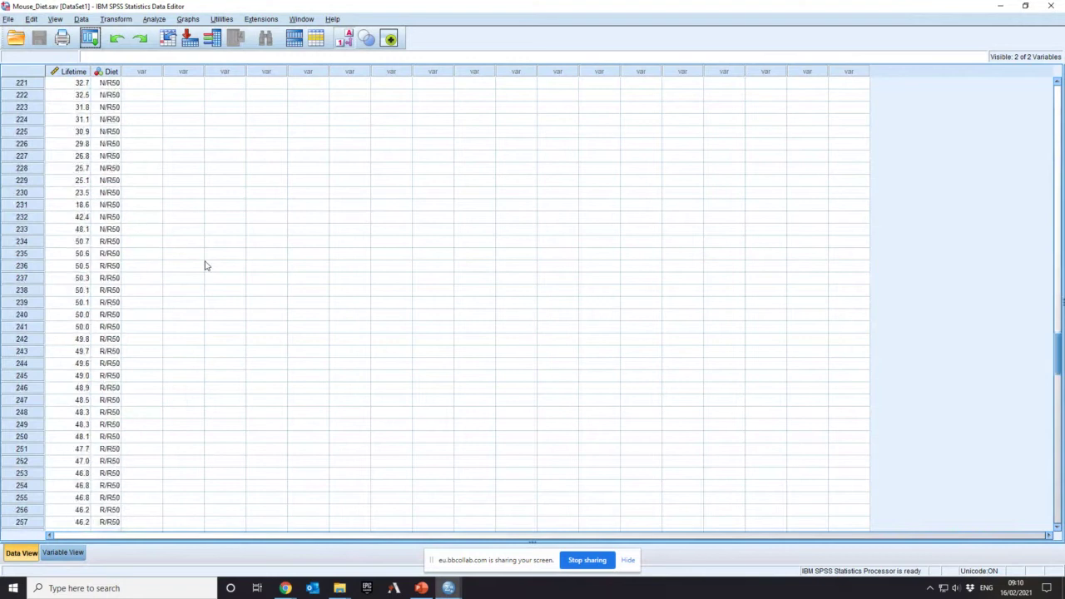
{"action": "scroll", "coordinate": [206, 266], "scroll_direction": "down", "scroll_amount": 20}
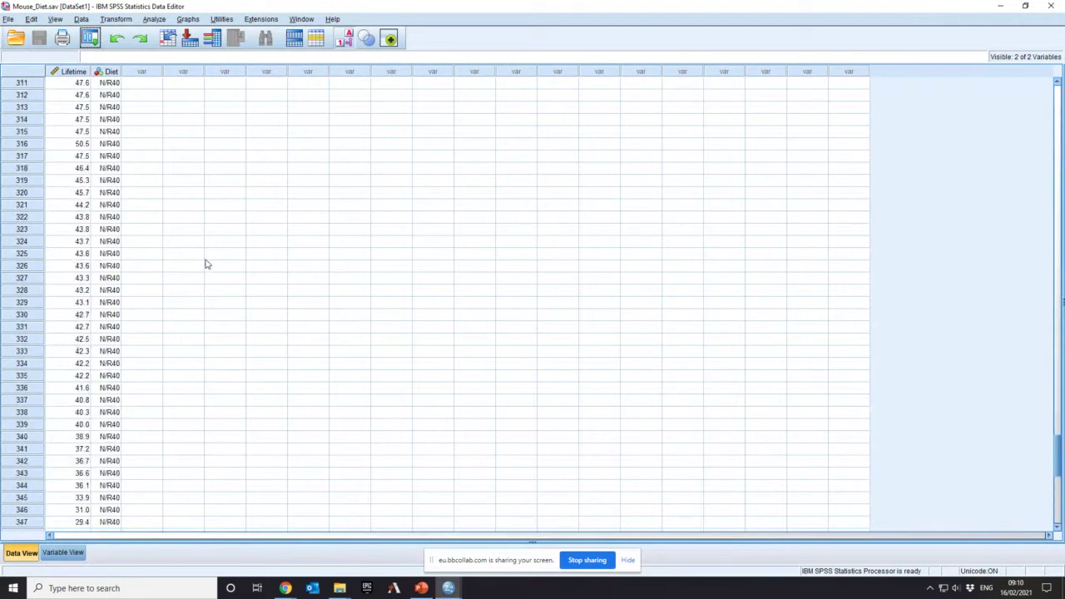
{"action": "scroll", "coordinate": [207, 265], "scroll_direction": "up", "scroll_amount": 20}
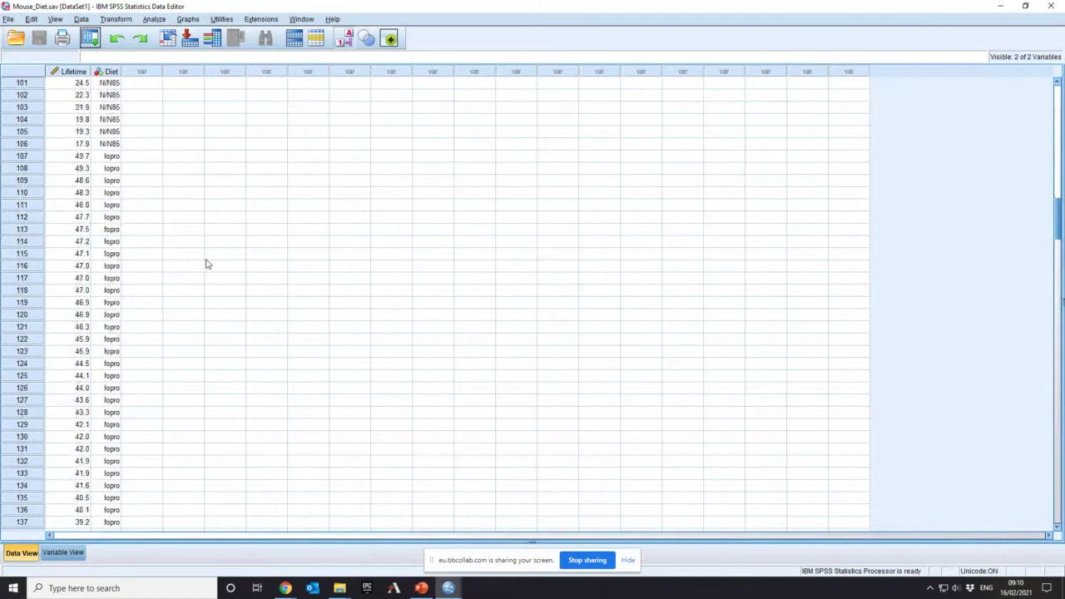
{"action": "scroll", "coordinate": [207, 264], "scroll_direction": "up", "scroll_amount": 20}
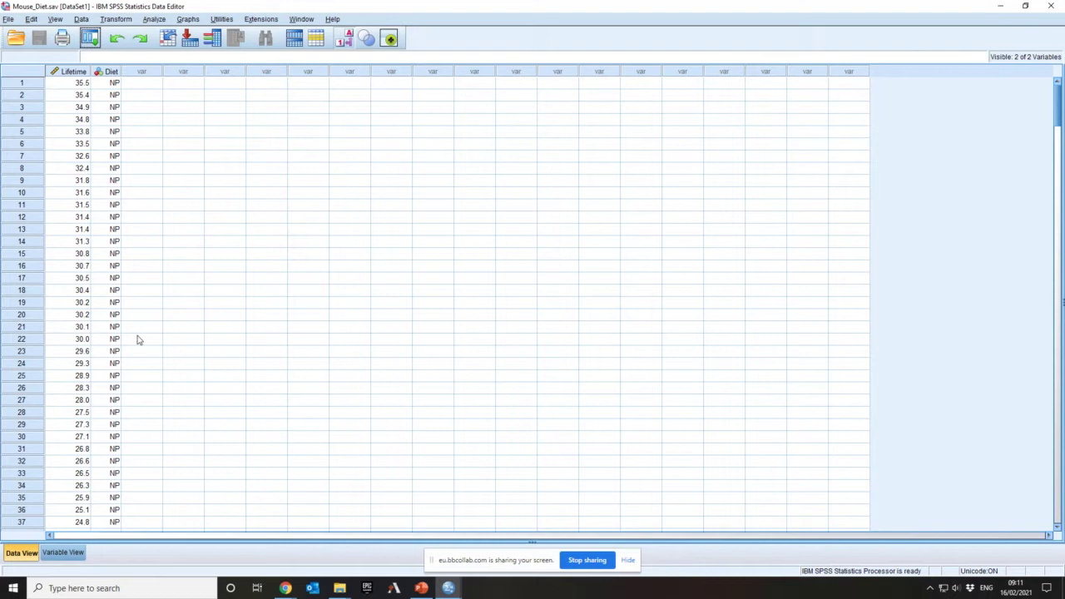
{"action": "scroll", "coordinate": [139, 339], "scroll_direction": "down", "scroll_amount": 7}
{"action": "scroll", "coordinate": [139, 340], "scroll_direction": "up", "scroll_amount": 7}
{"action": "scroll", "coordinate": [200, 337], "scroll_direction": "down", "scroll_amount": 7}
{"action": "scroll", "coordinate": [200, 337], "scroll_direction": "down", "scroll_amount": 10}
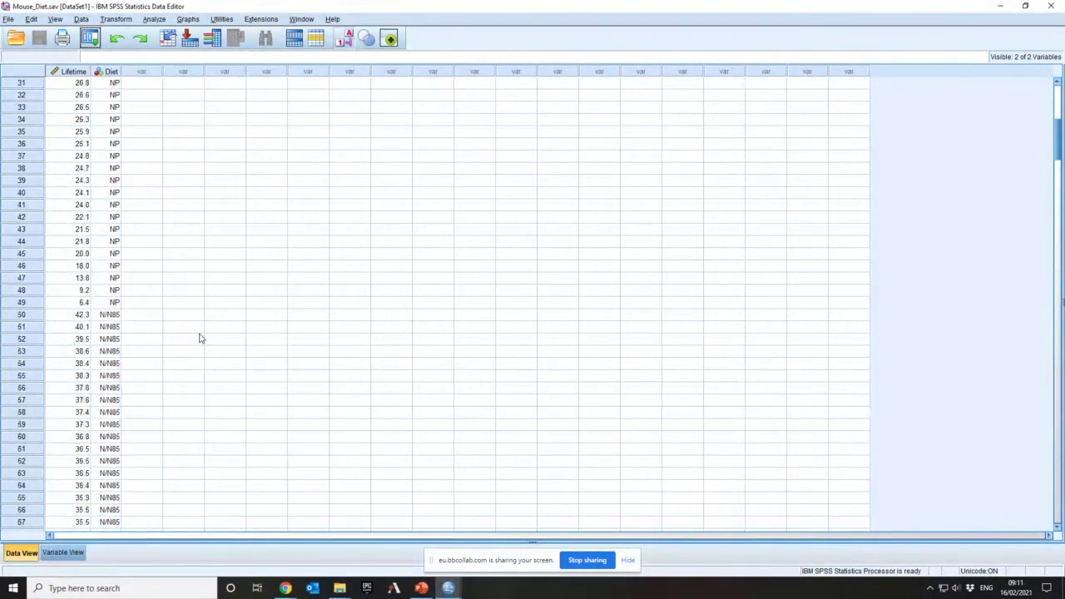
{"action": "scroll", "coordinate": [108, 293], "scroll_direction": "down", "scroll_amount": 10}
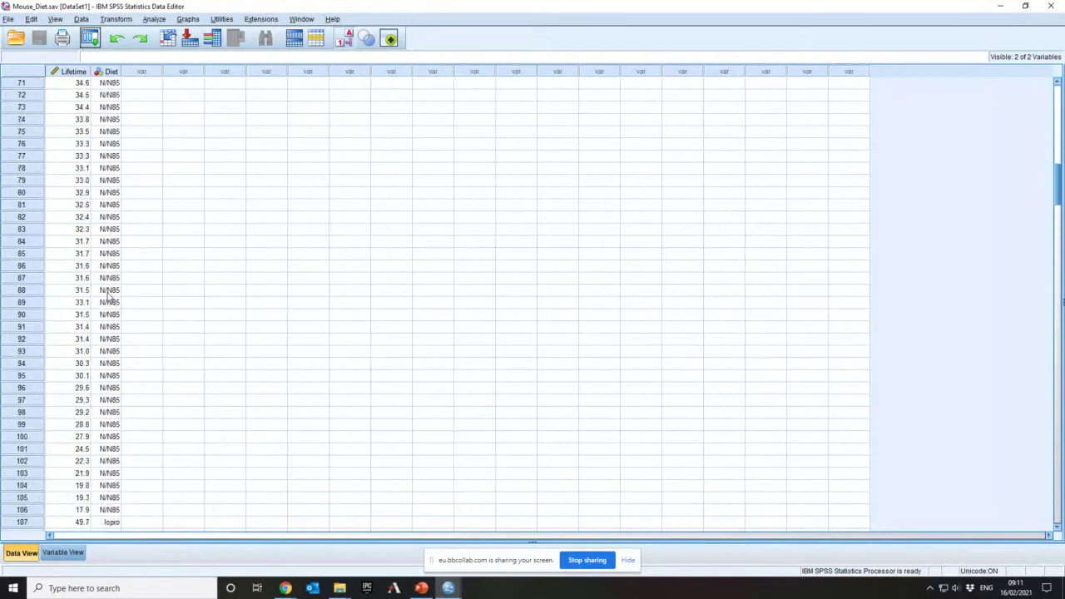
{"action": "scroll", "coordinate": [108, 295], "scroll_direction": "up", "scroll_amount": 20}
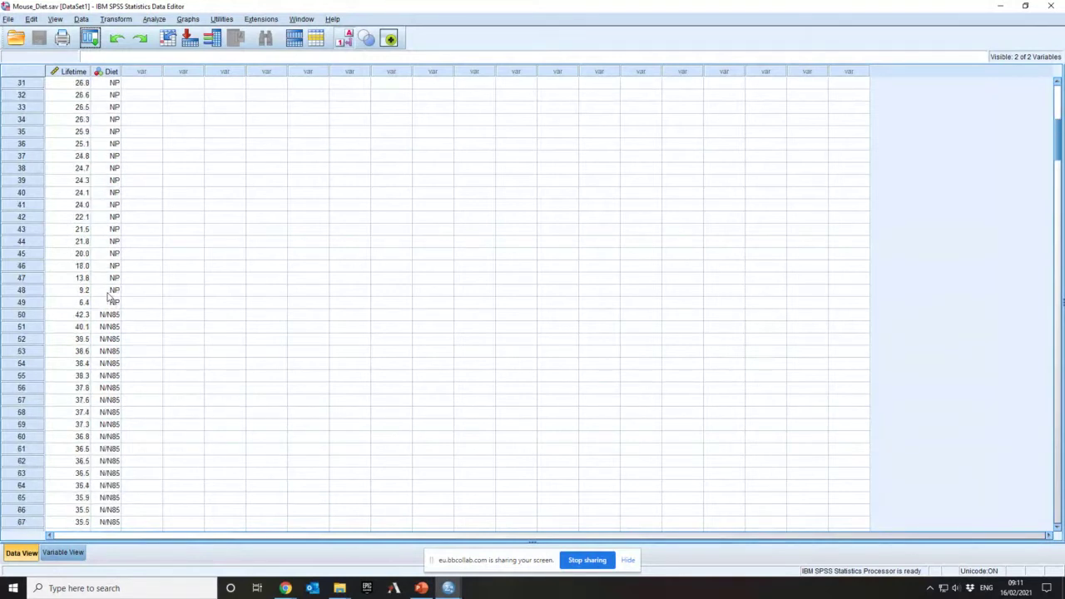
{"action": "scroll", "coordinate": [108, 296], "scroll_direction": "down", "scroll_amount": 7}
{"action": "scroll", "coordinate": [114, 326], "scroll_direction": "down", "scroll_amount": 3}
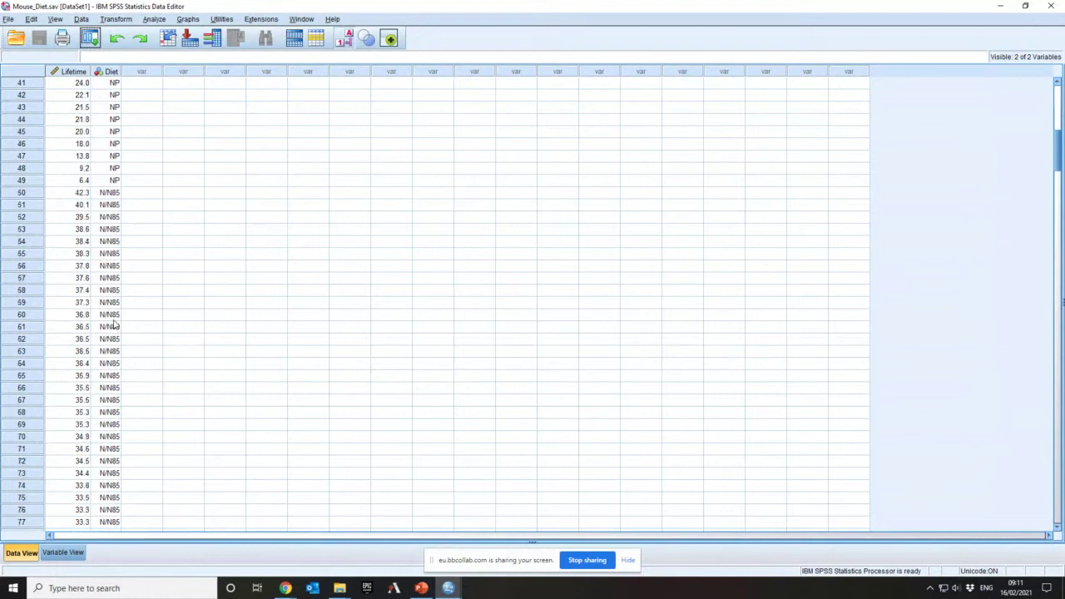
{"action": "scroll", "coordinate": [113, 326], "scroll_direction": "down", "scroll_amount": 20}
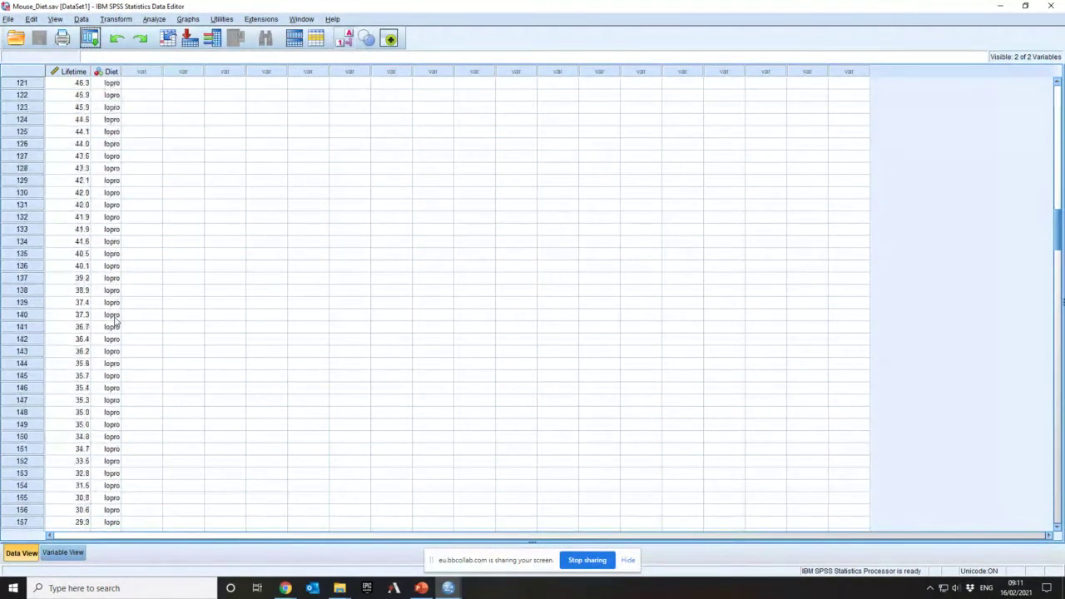
{"action": "scroll", "coordinate": [116, 324], "scroll_direction": "down", "scroll_amount": 10}
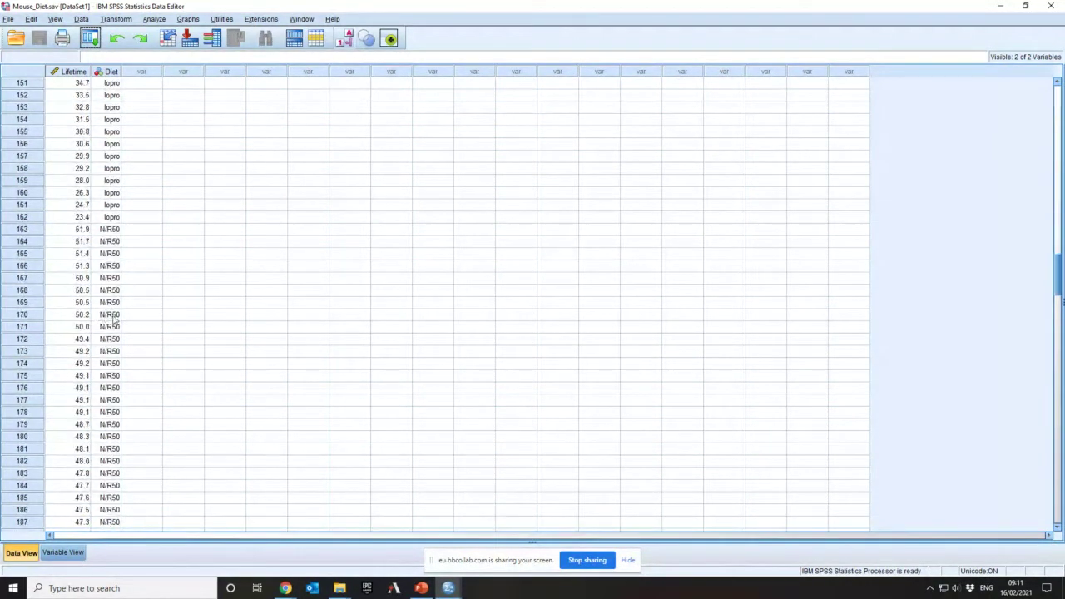
{"action": "scroll", "coordinate": [114, 322], "scroll_direction": "down", "scroll_amount": 20}
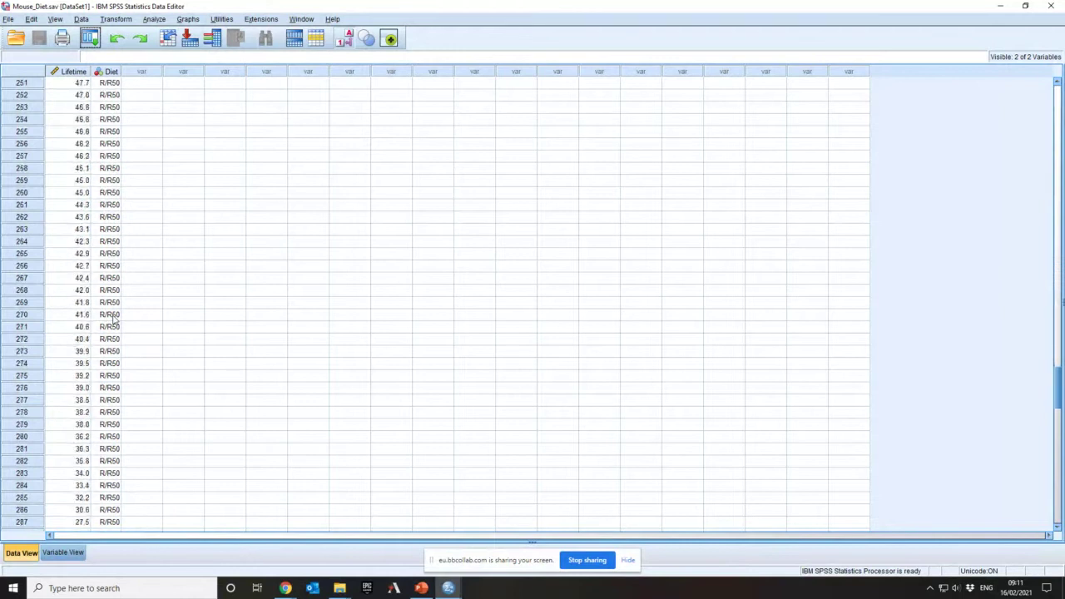
{"action": "scroll", "coordinate": [114, 322], "scroll_direction": "down", "scroll_amount": 7}
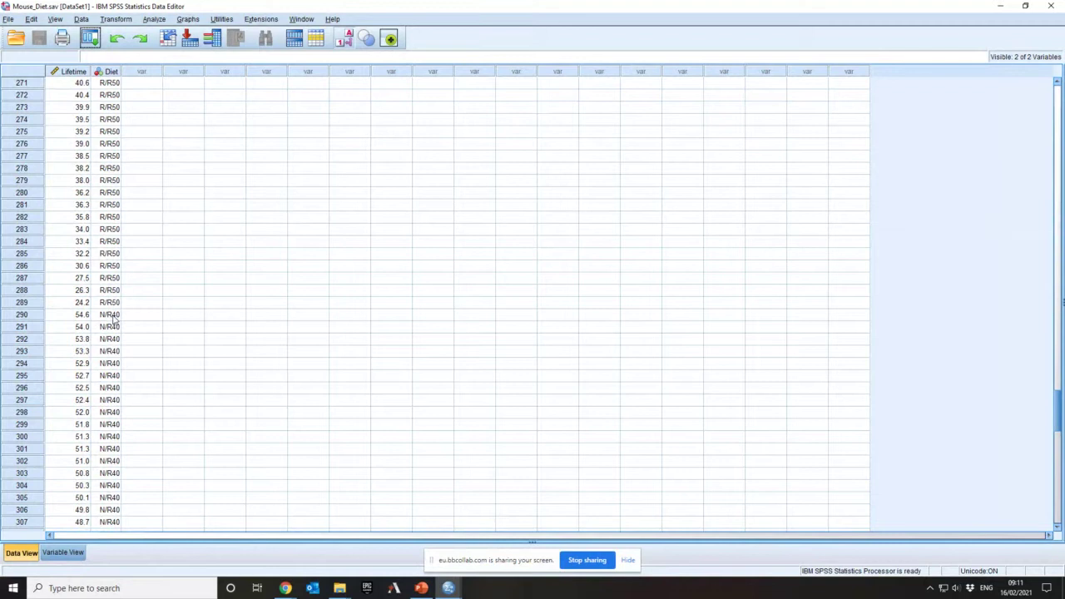
{"action": "scroll", "coordinate": [114, 322], "scroll_direction": "down", "scroll_amount": 17}
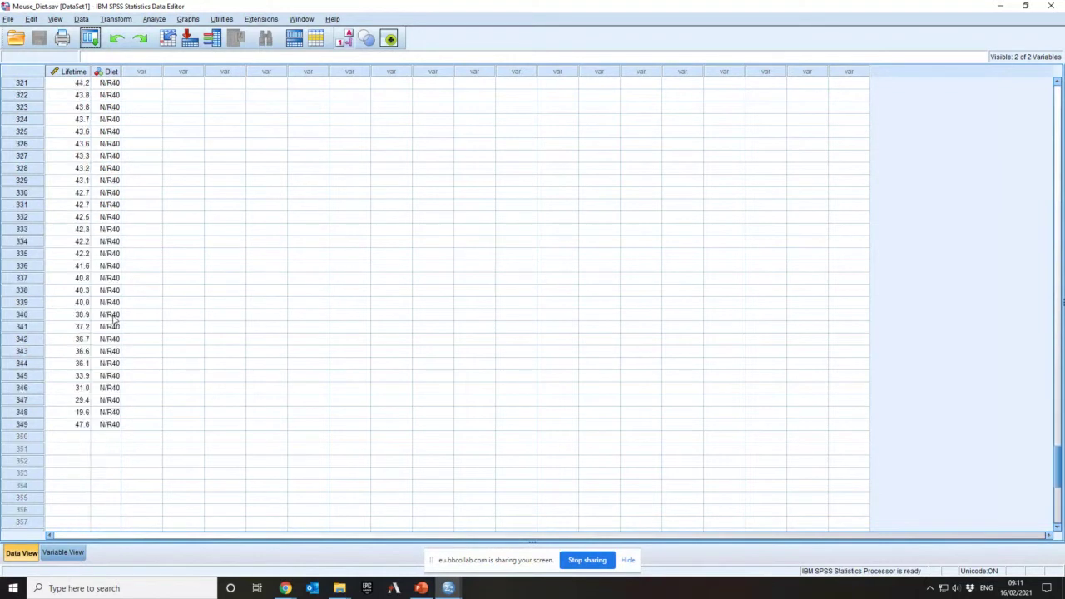
{"action": "scroll", "coordinate": [114, 322], "scroll_direction": "up", "scroll_amount": 20}
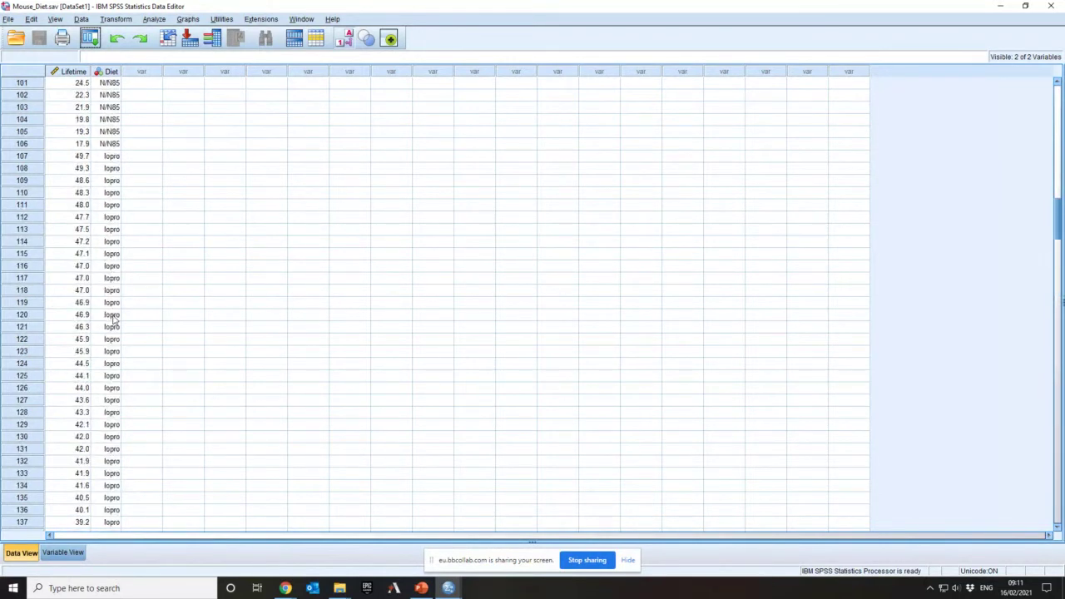
{"action": "scroll", "coordinate": [114, 322], "scroll_direction": "up", "scroll_amount": 20}
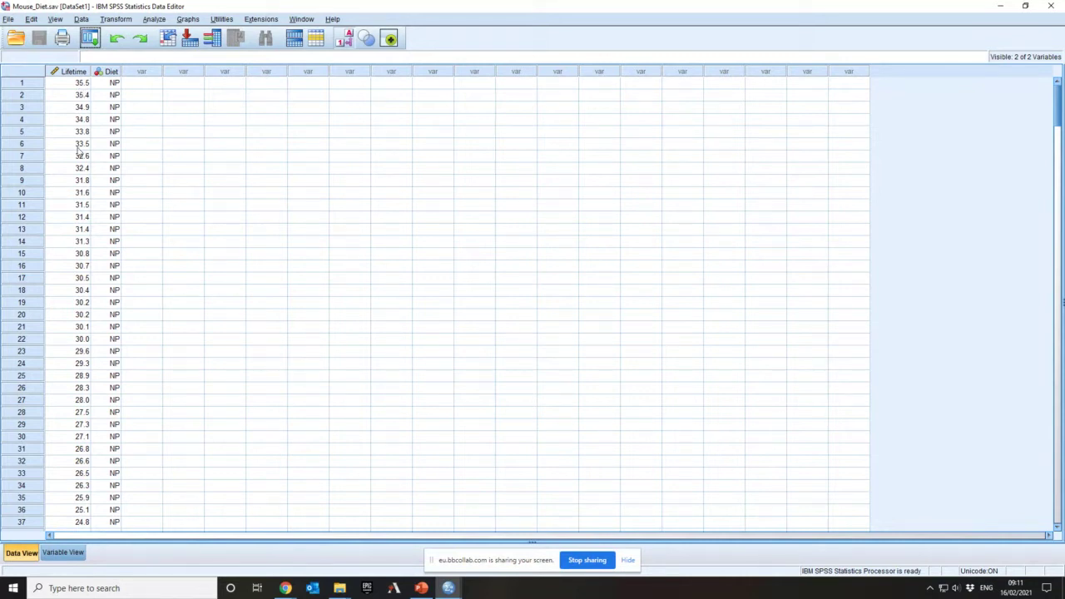
- Scroll through the 349 mouse cases and their Diet groups, then return to the top
{"action": "scroll", "coordinate": [78, 151], "scroll_direction": "down", "scroll_amount": 10}
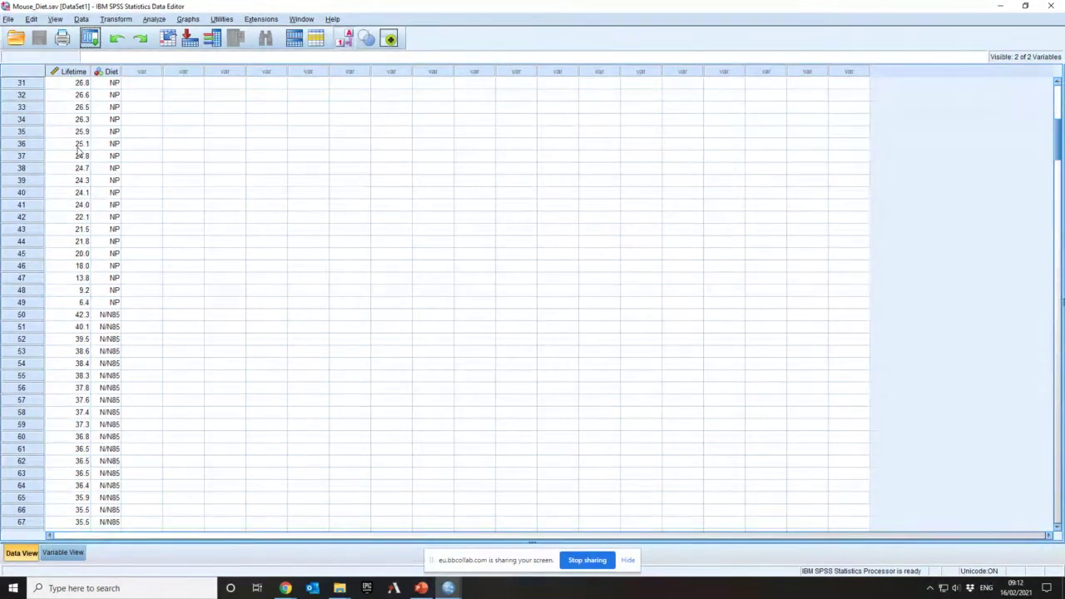
{"action": "scroll", "coordinate": [78, 150], "scroll_direction": "up", "scroll_amount": 10}
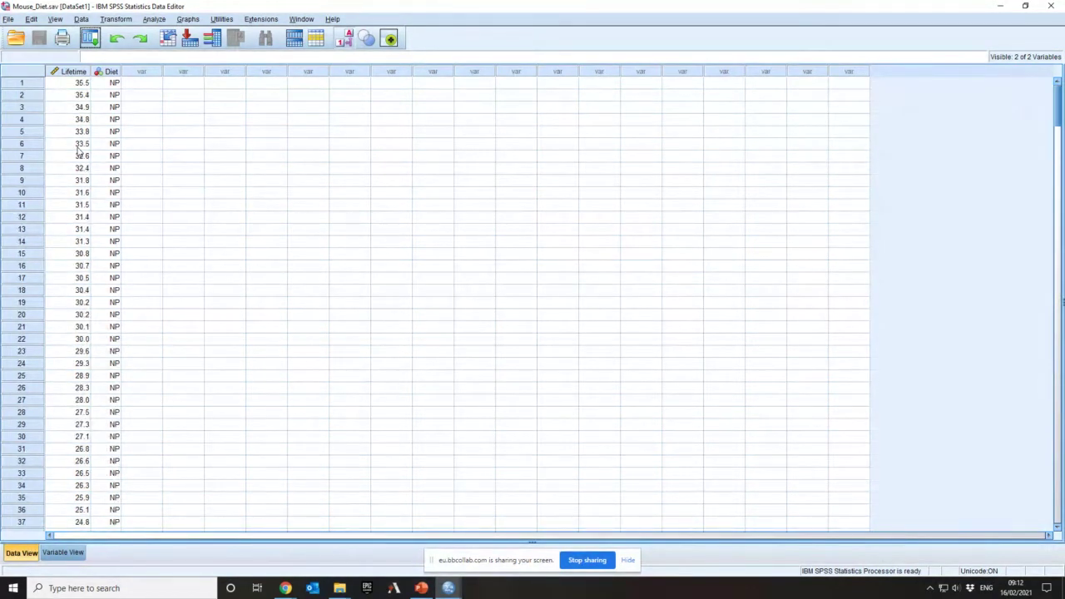
{"action": "scroll", "coordinate": [78, 150], "scroll_direction": "down", "scroll_amount": 3}
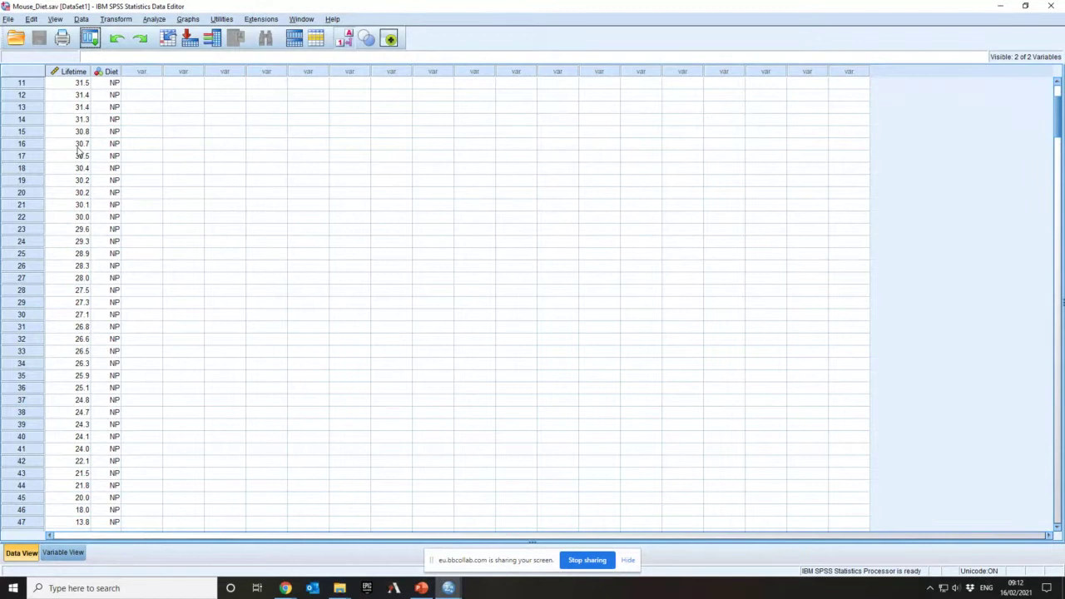
{"action": "scroll", "coordinate": [78, 150], "scroll_direction": "up", "scroll_amount": 3}
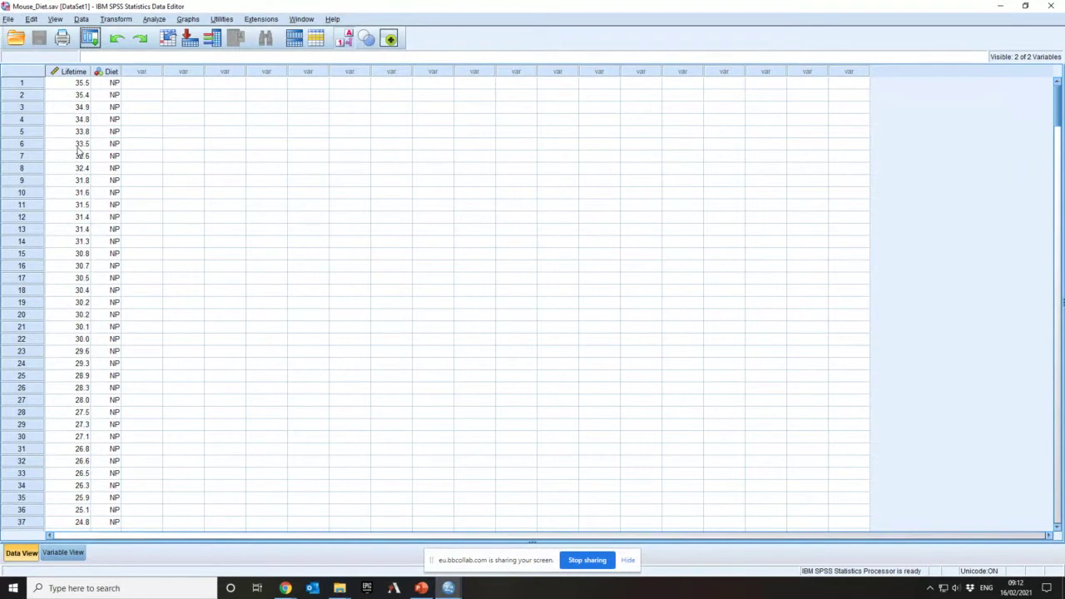
{"action": "scroll", "coordinate": [78, 150], "scroll_direction": "down", "scroll_amount": 20}
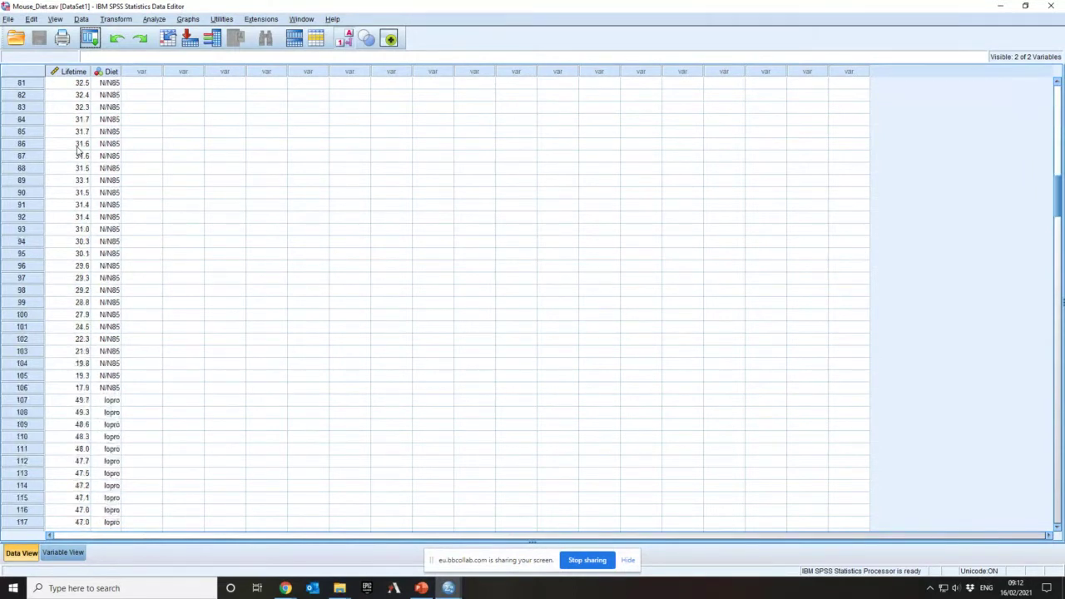
{"action": "scroll", "coordinate": [78, 150], "scroll_direction": "down", "scroll_amount": 20}
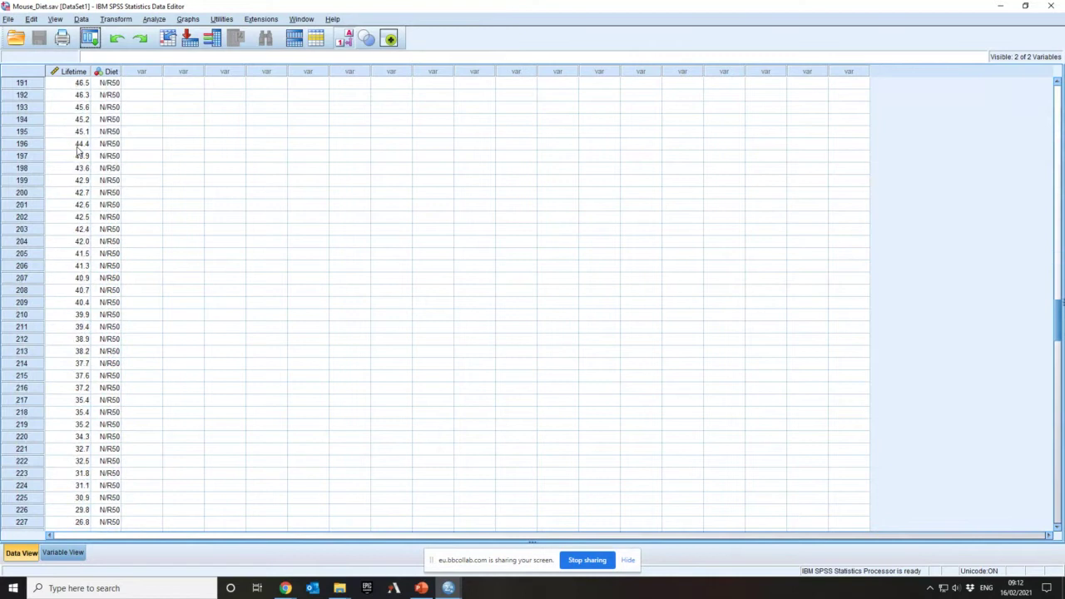
{"action": "scroll", "coordinate": [78, 151], "scroll_direction": "down", "scroll_amount": 20}
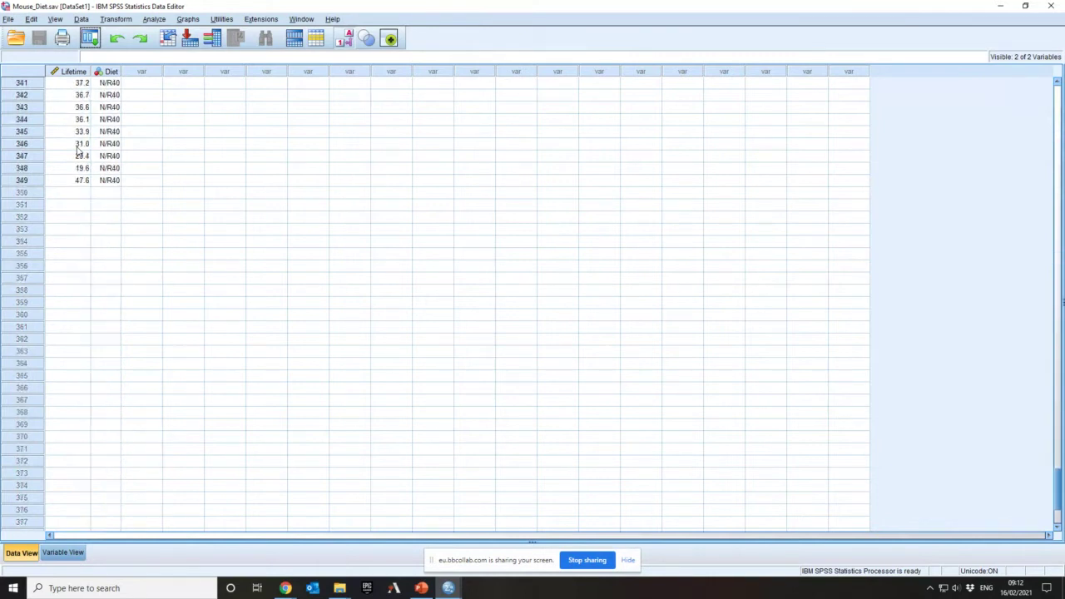
{"action": "scroll", "coordinate": [78, 151], "scroll_direction": "up", "scroll_amount": 20}
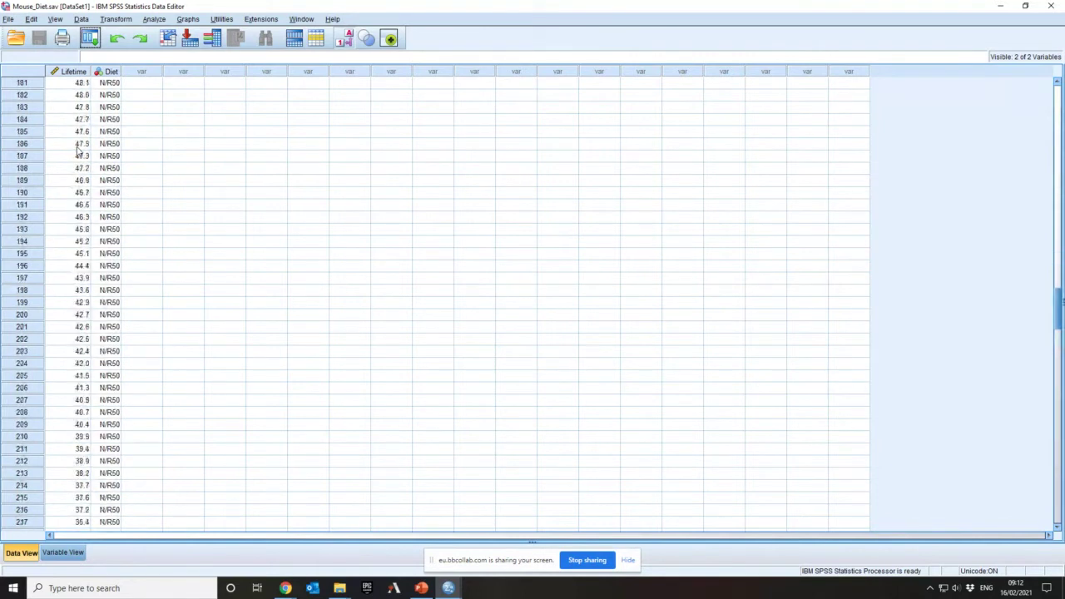
{"action": "scroll", "coordinate": [78, 150], "scroll_direction": "up", "scroll_amount": 20}
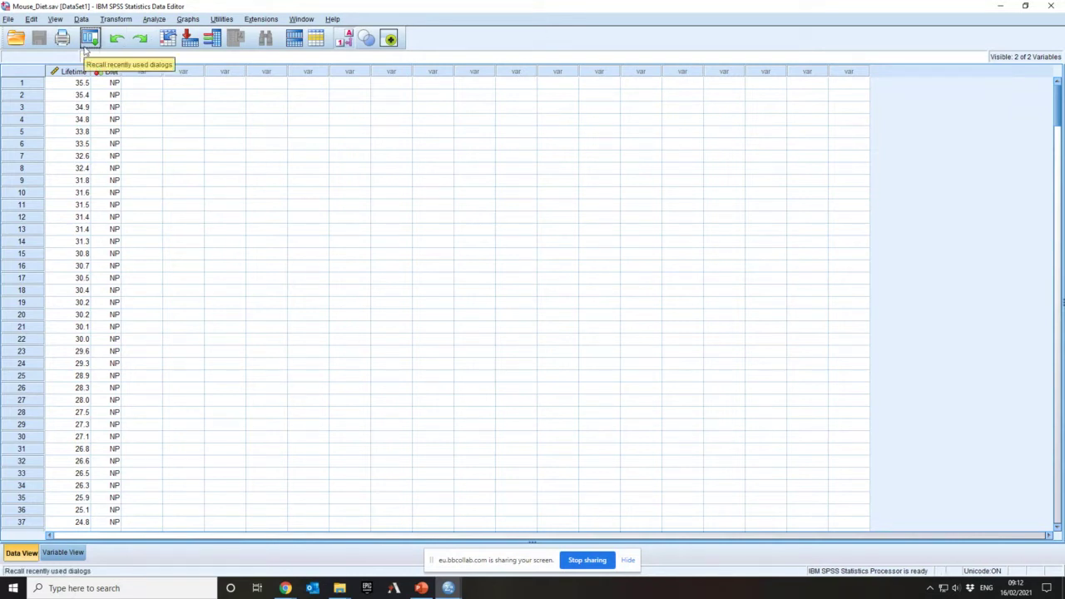
- Open the One-Way ANOVA dialog via Analyze > Compare Means
{"action": "left_click", "coordinate": [155, 20]}
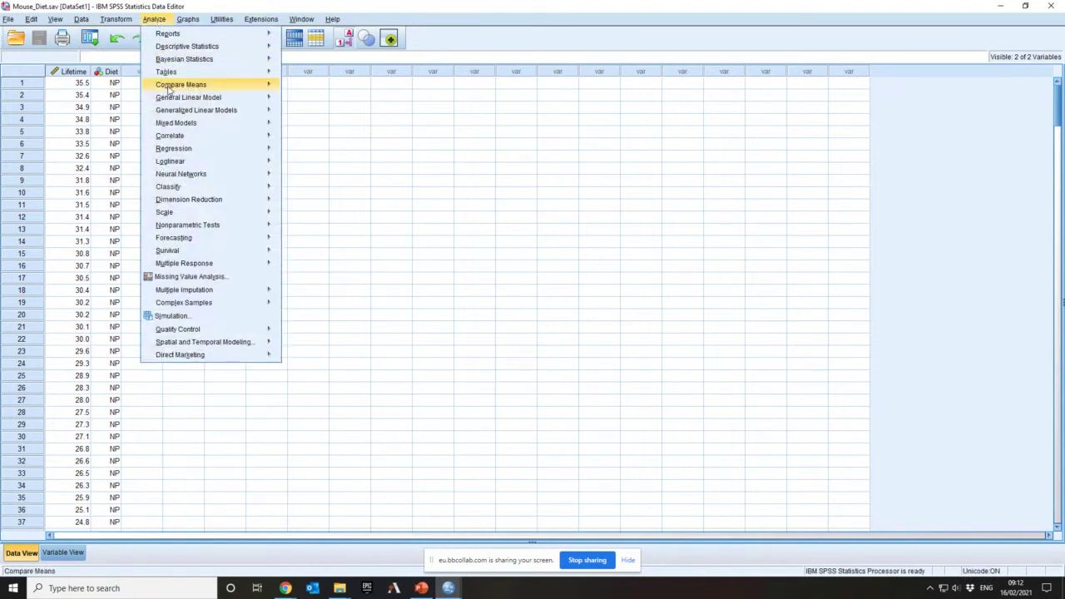
{"action": "mouse_move", "coordinate": [168, 89]}
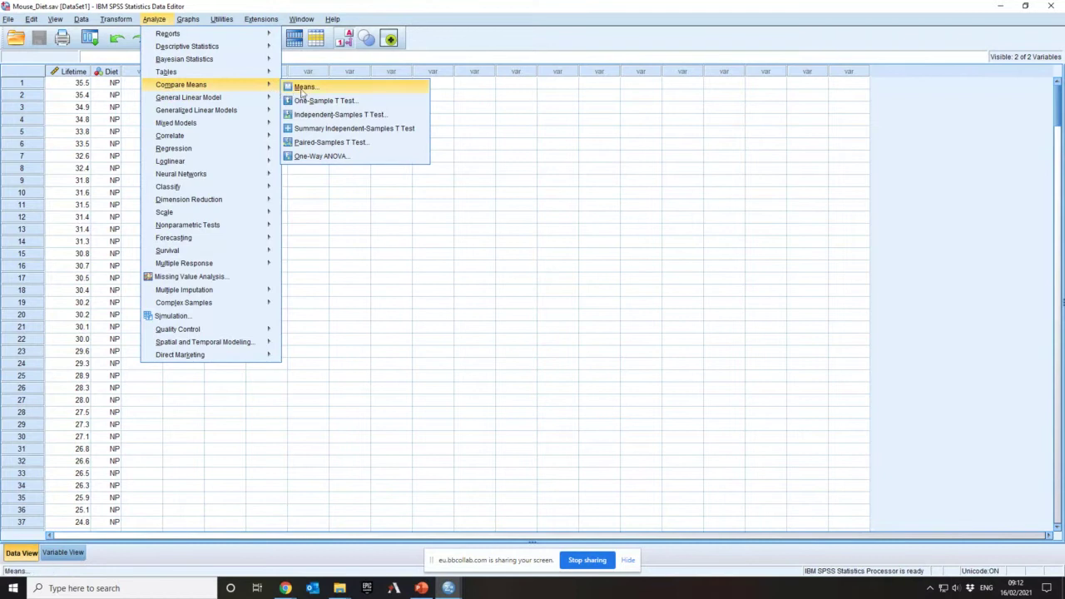
{"action": "left_click", "coordinate": [333, 158]}
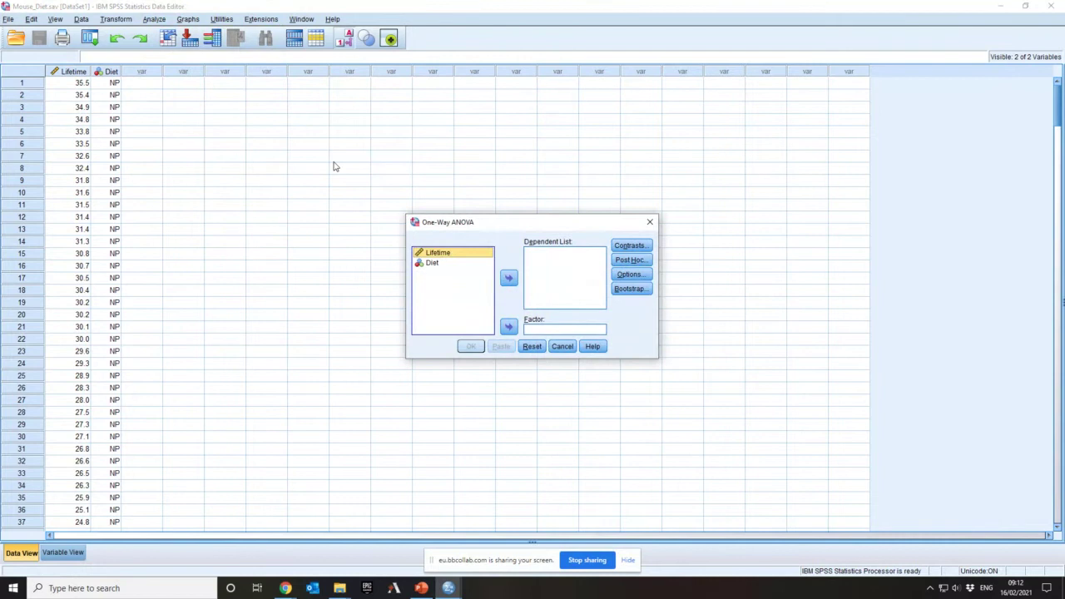
- Put Lifetime in the Dependent List and Diet in the Factor box
{"action": "left_click_drag", "start_coordinate": [497, 225], "coordinate": [376, 182]}
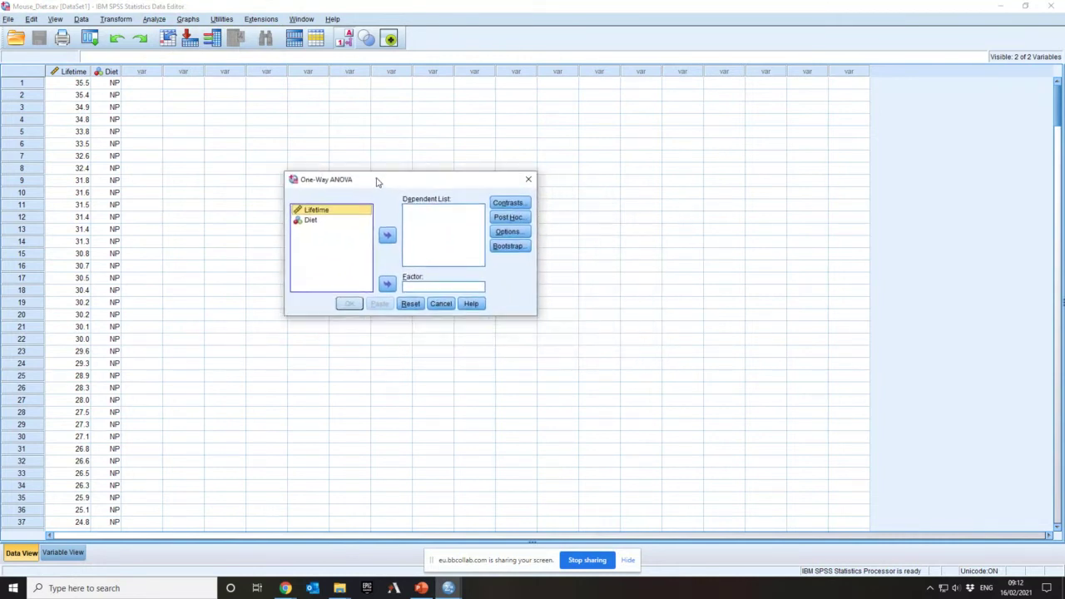
{"action": "left_click", "coordinate": [386, 236]}
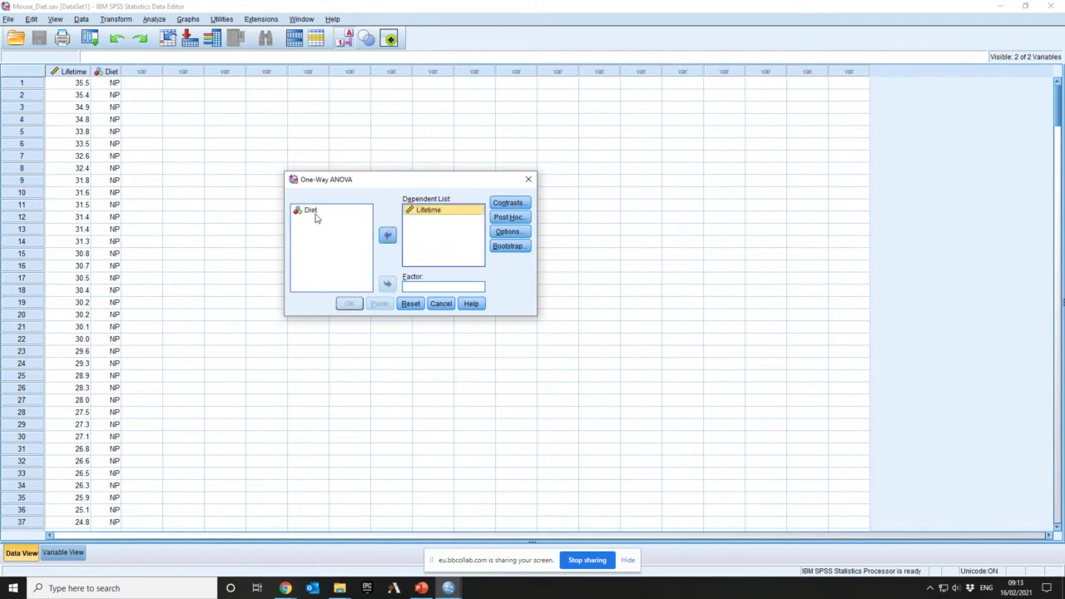
{"action": "left_click", "coordinate": [311, 211]}
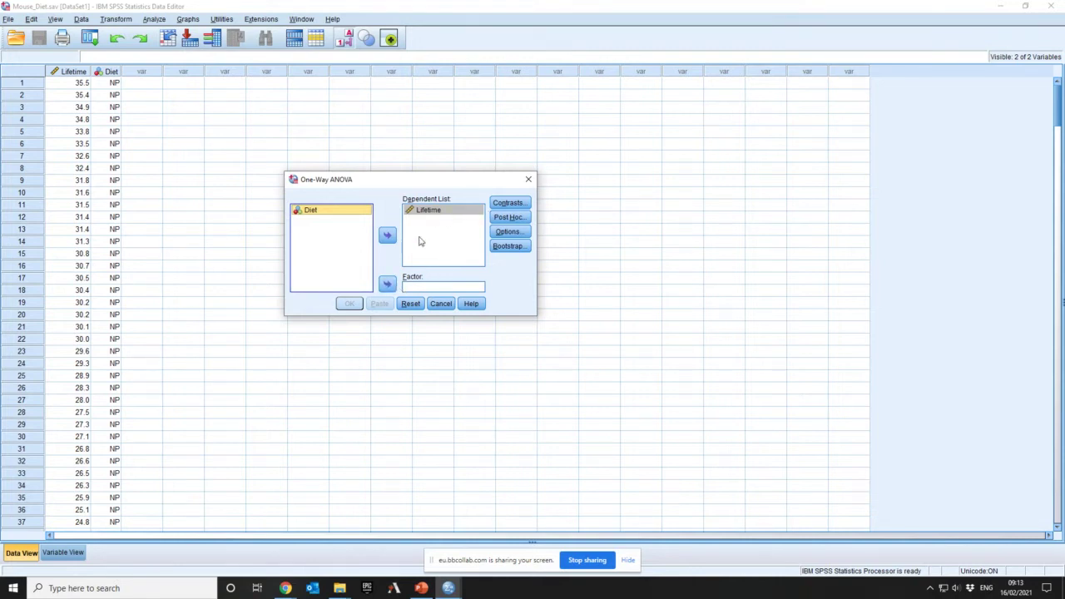
{"action": "left_click", "coordinate": [387, 284]}
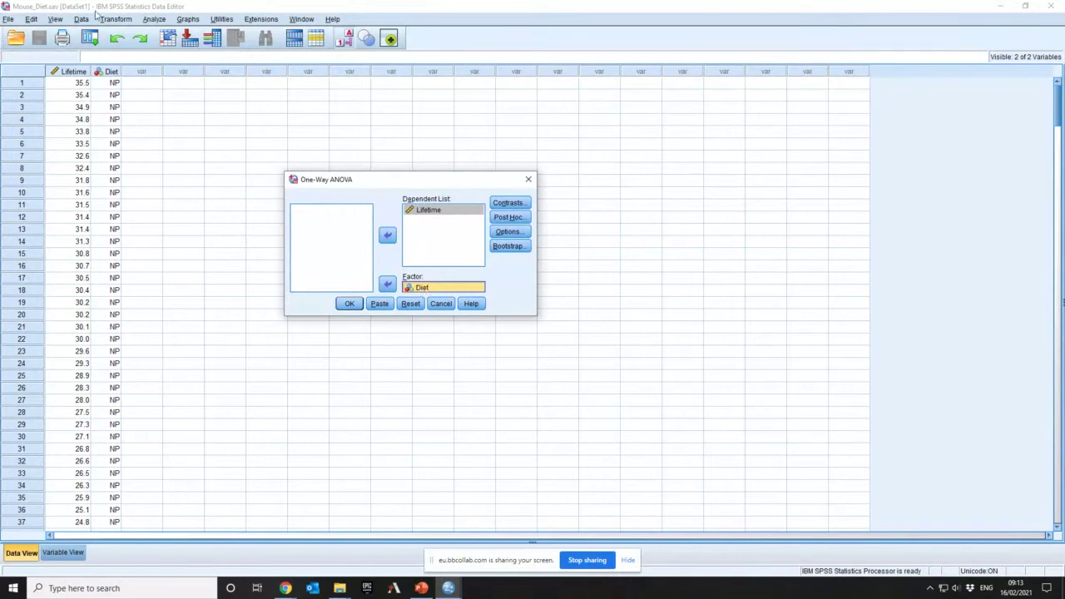
- Turn off value labels to inspect the numeric Diet codes in the data
{"action": "left_click", "coordinate": [55, 19]}
{"action": "left_click", "coordinate": [88, 105]}
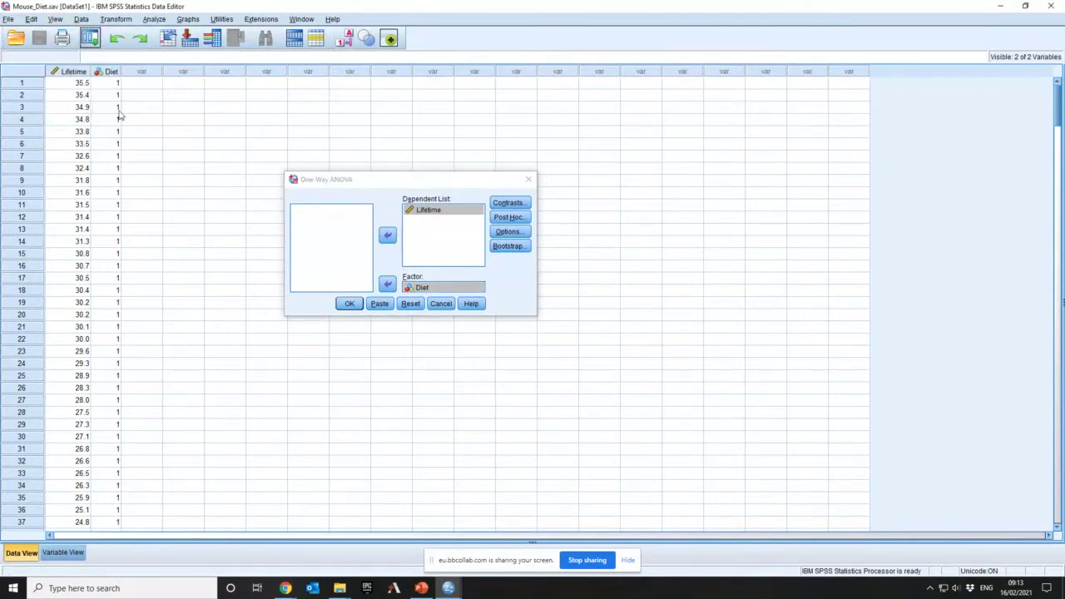
{"action": "scroll", "coordinate": [119, 241], "scroll_direction": "down", "scroll_amount": 20}
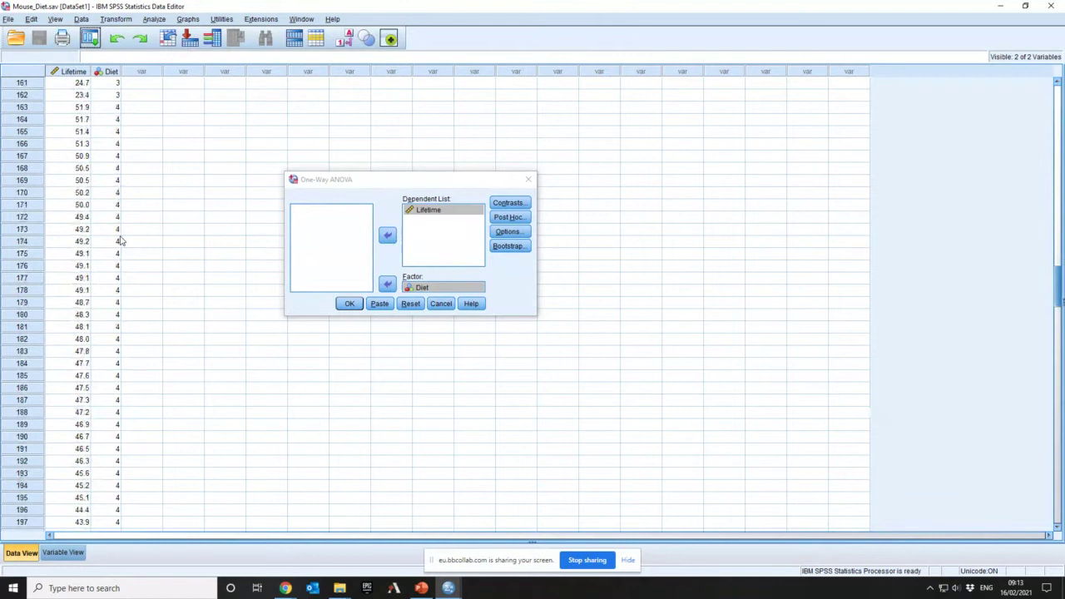
{"action": "scroll", "coordinate": [119, 241], "scroll_direction": "up", "scroll_amount": 20}
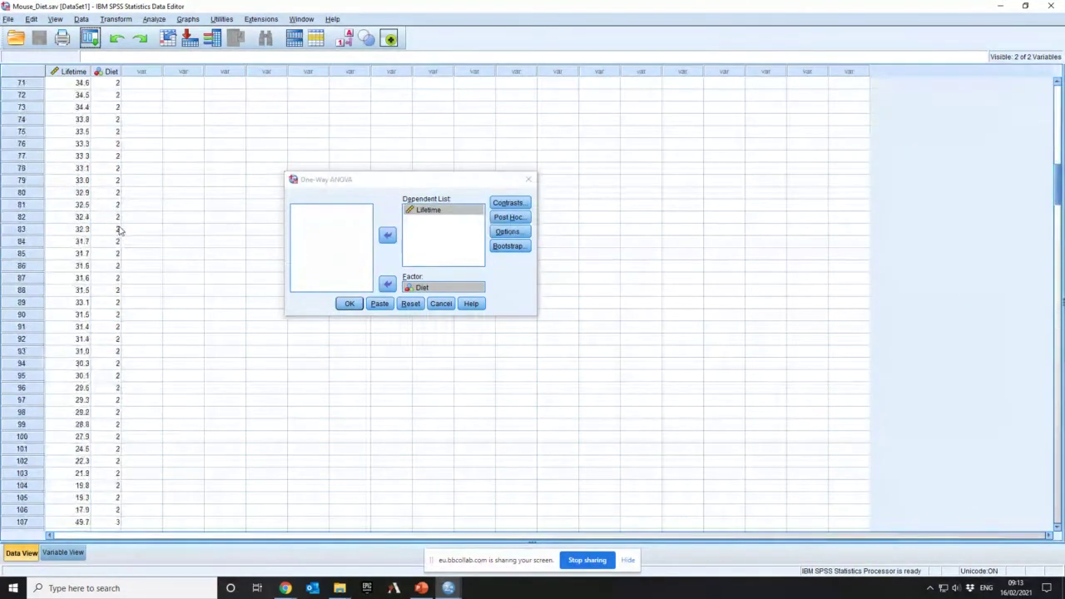
{"action": "scroll", "coordinate": [119, 231], "scroll_direction": "up", "scroll_amount": 7}
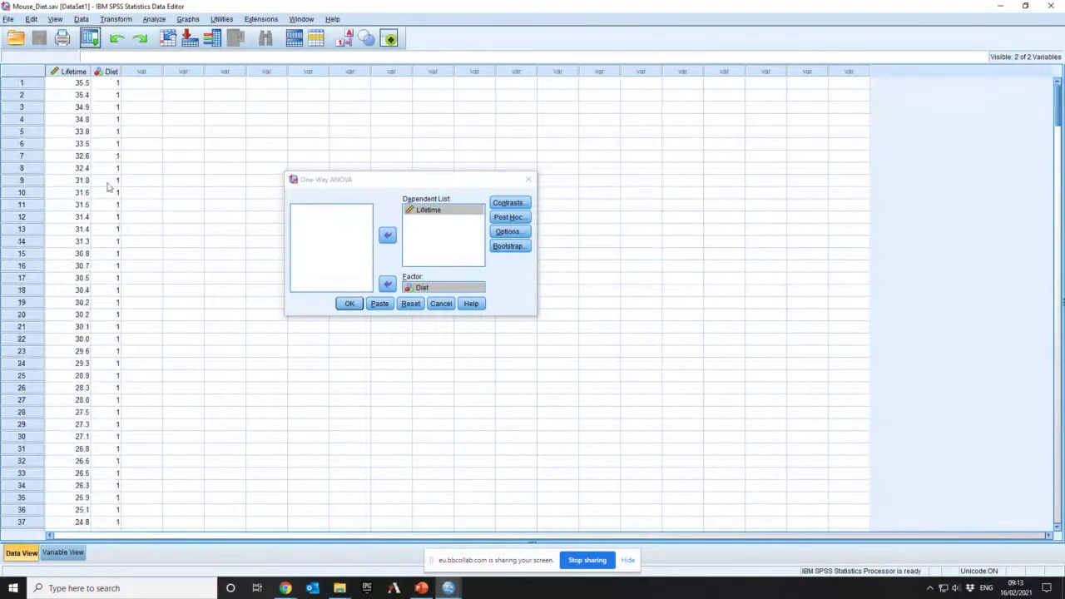
- Restore Diet value labels and run the one-way ANOVA of Lifetime by Diet
{"action": "left_click", "coordinate": [55, 20]}
{"action": "left_click", "coordinate": [86, 105]}
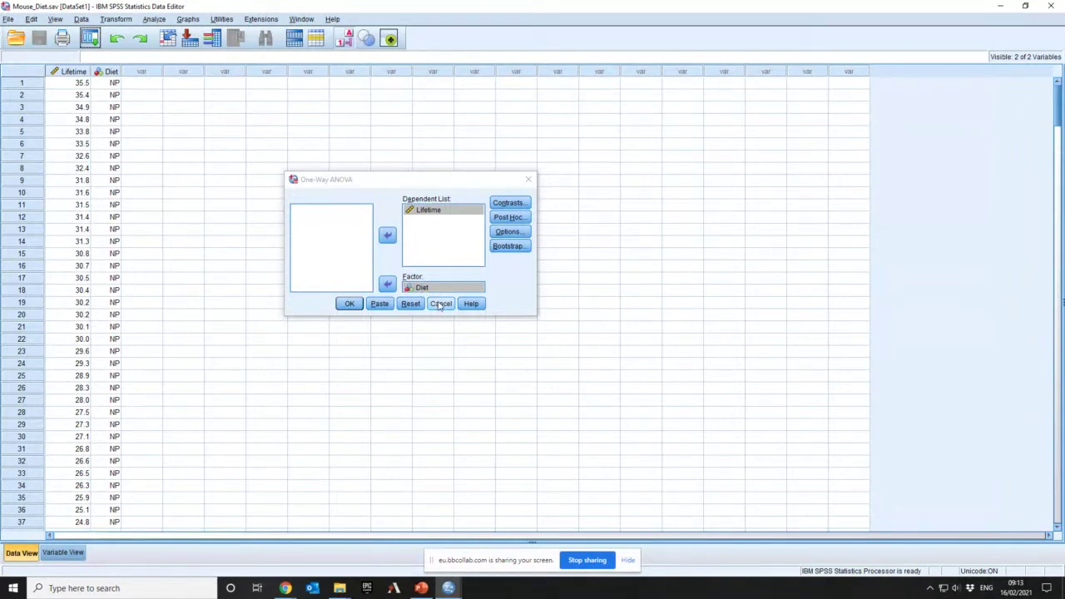
{"action": "left_click", "coordinate": [349, 304]}
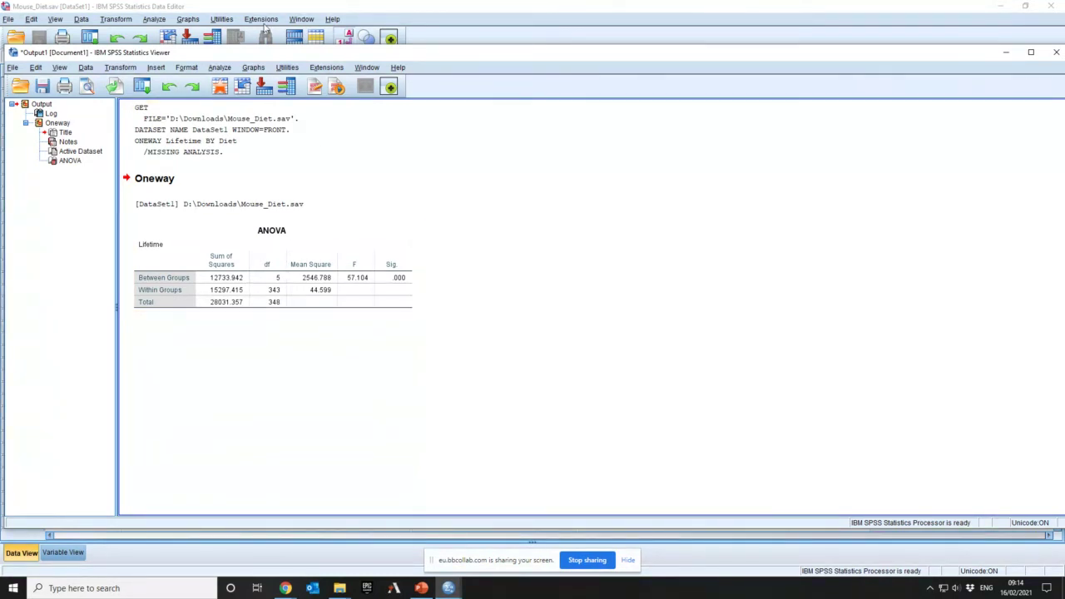
- Create a Chart Builder simple boxplot with Lifetime on the Y axis and Diet on X
{"action": "left_click", "coordinate": [253, 67]}
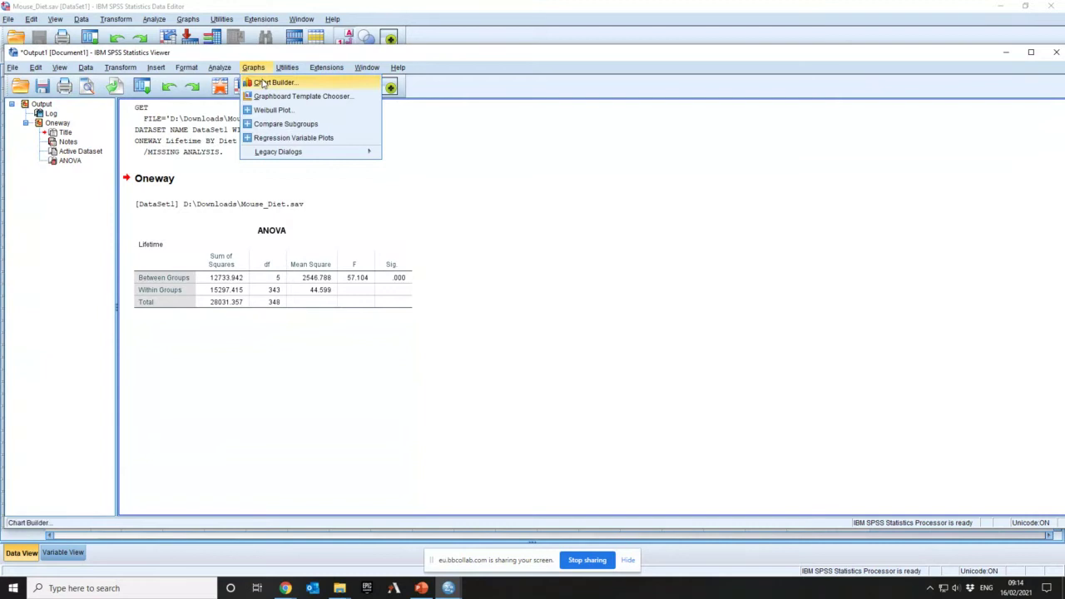
{"action": "left_click", "coordinate": [263, 83]}
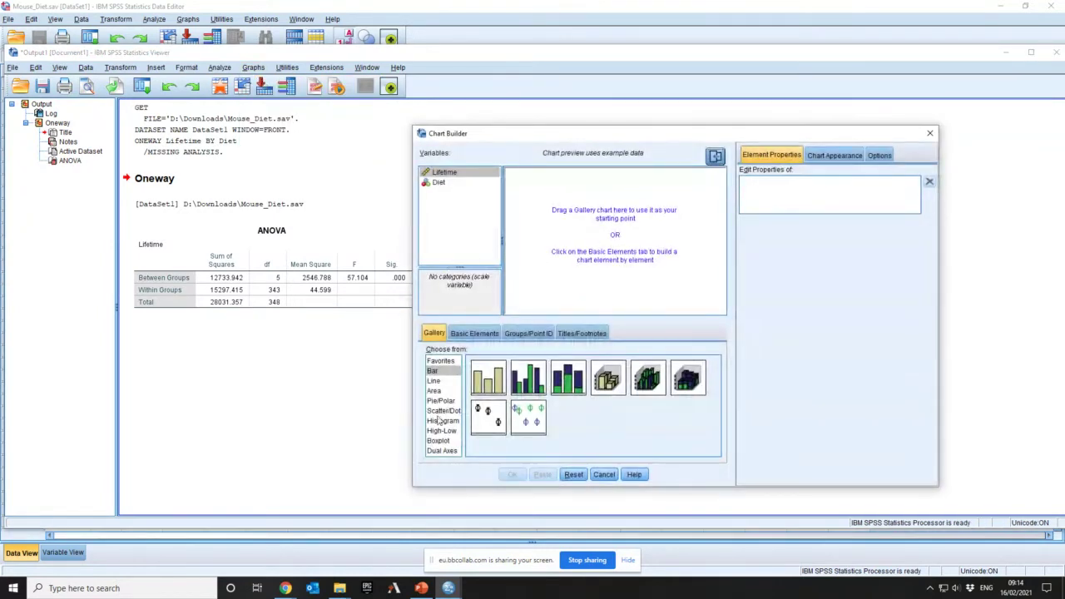
{"action": "left_click", "coordinate": [438, 440]}
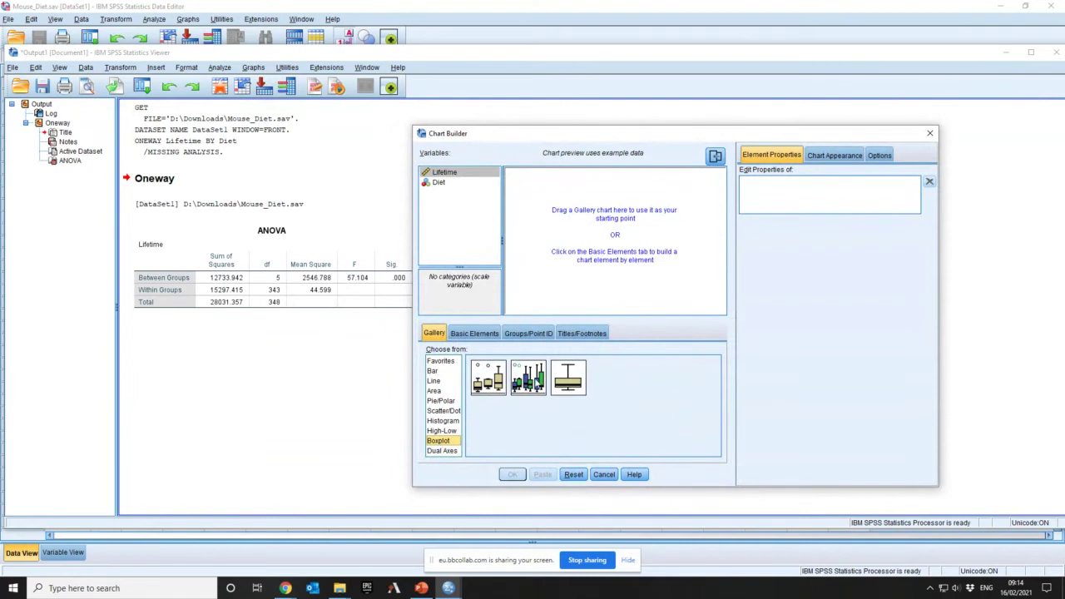
{"action": "left_click_drag", "start_coordinate": [496, 384], "coordinate": [607, 233]}
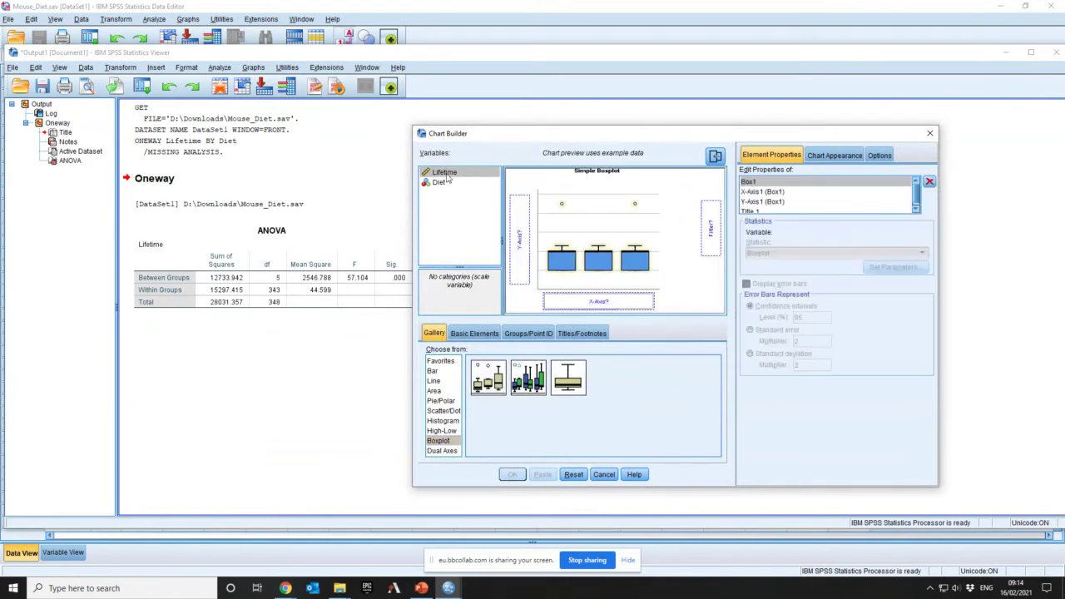
{"action": "left_click_drag", "start_coordinate": [446, 175], "coordinate": [519, 237]}
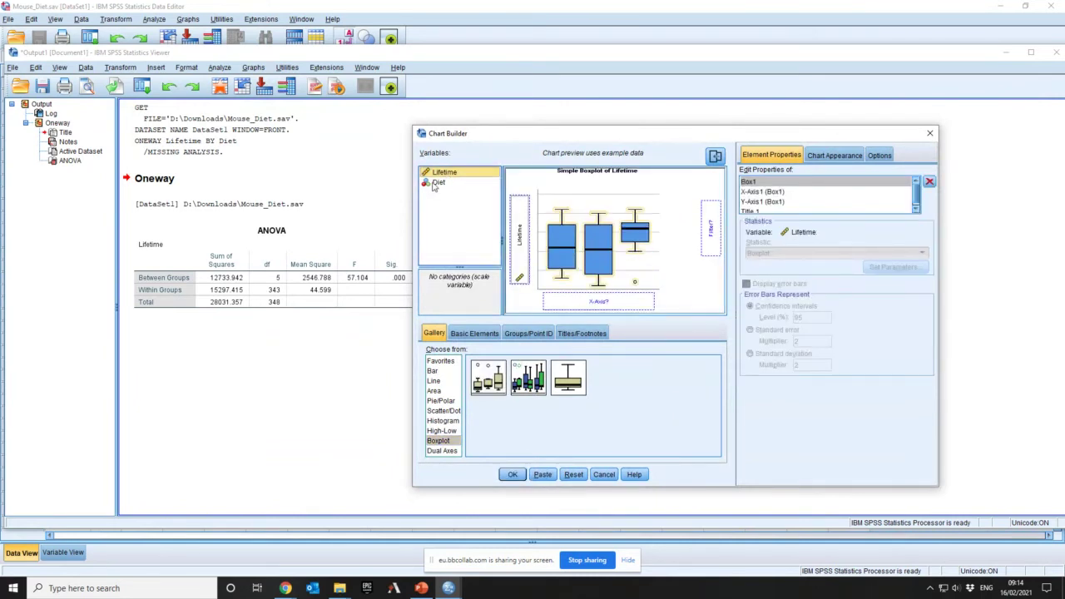
{"action": "left_click_drag", "start_coordinate": [433, 186], "coordinate": [609, 301]}
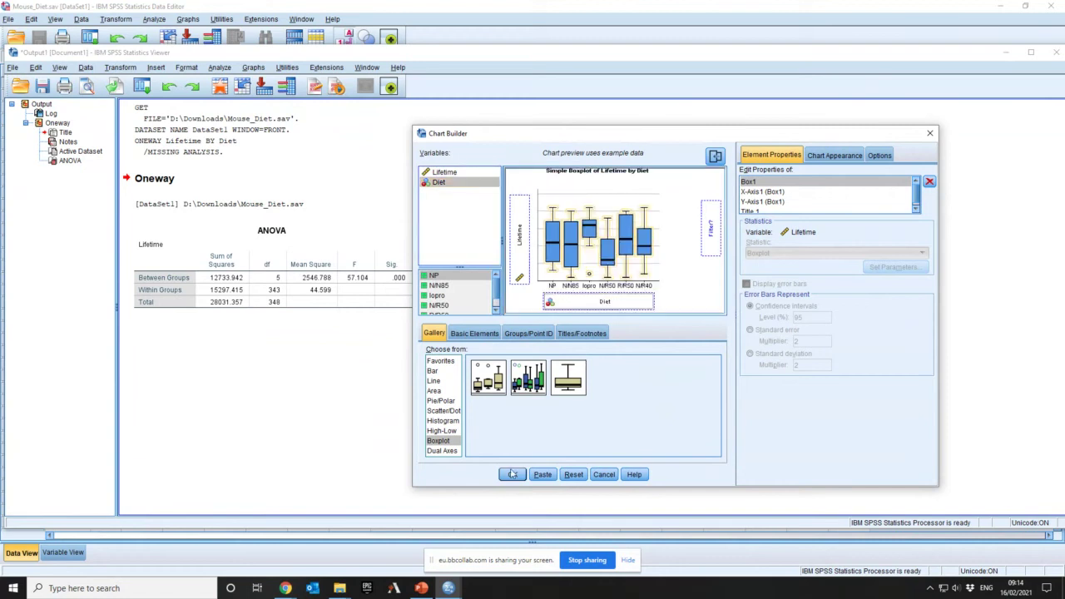
{"action": "left_click", "coordinate": [511, 474]}
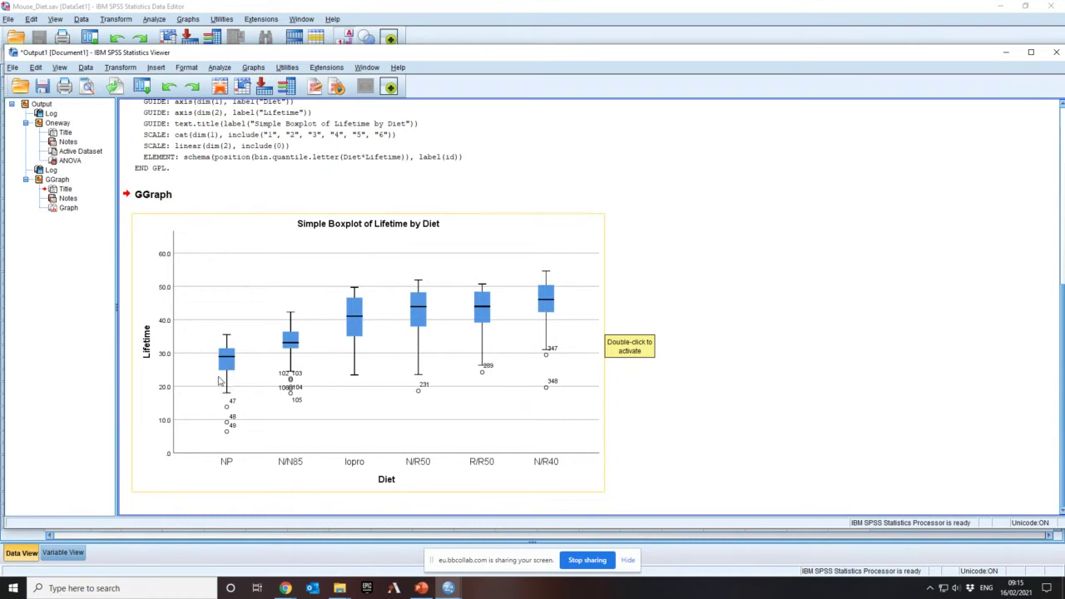
{"action": "scroll", "coordinate": [221, 380], "scroll_direction": "up", "scroll_amount": 5}
{"action": "scroll", "coordinate": [220, 380], "scroll_direction": "down", "scroll_amount": 5}
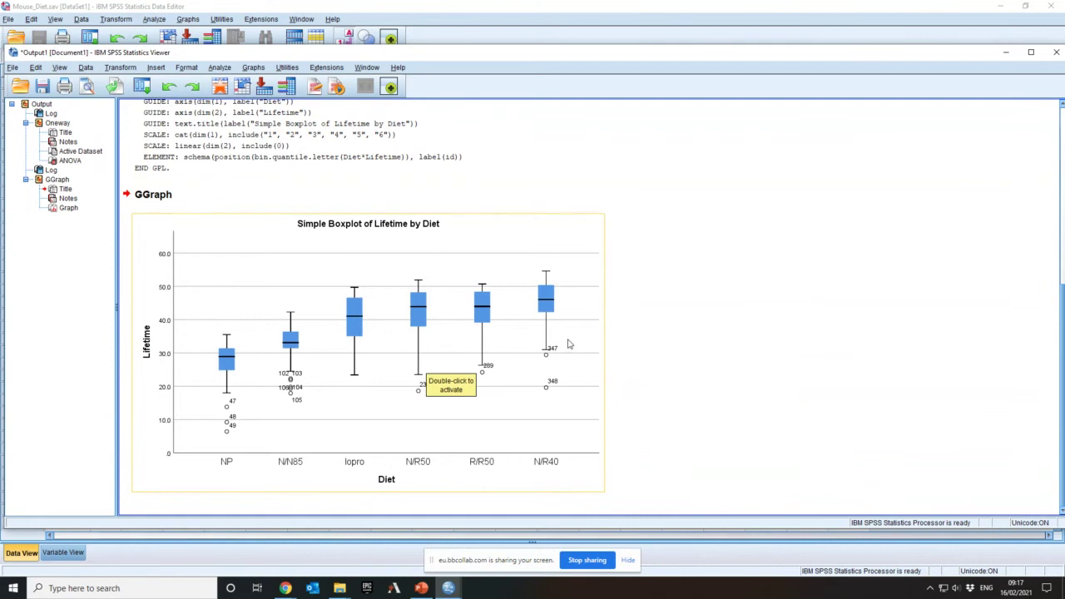
{"action": "key", "text": "XF86AudioLowerVolume"}
- From the Output Viewer, reopen Analyze > Compare Means > One-Way ANOVA
{"action": "scroll", "coordinate": [558, 352], "scroll_direction": "up", "scroll_amount": 5}
{"action": "scroll", "coordinate": [558, 352], "scroll_direction": "down", "scroll_amount": 5}
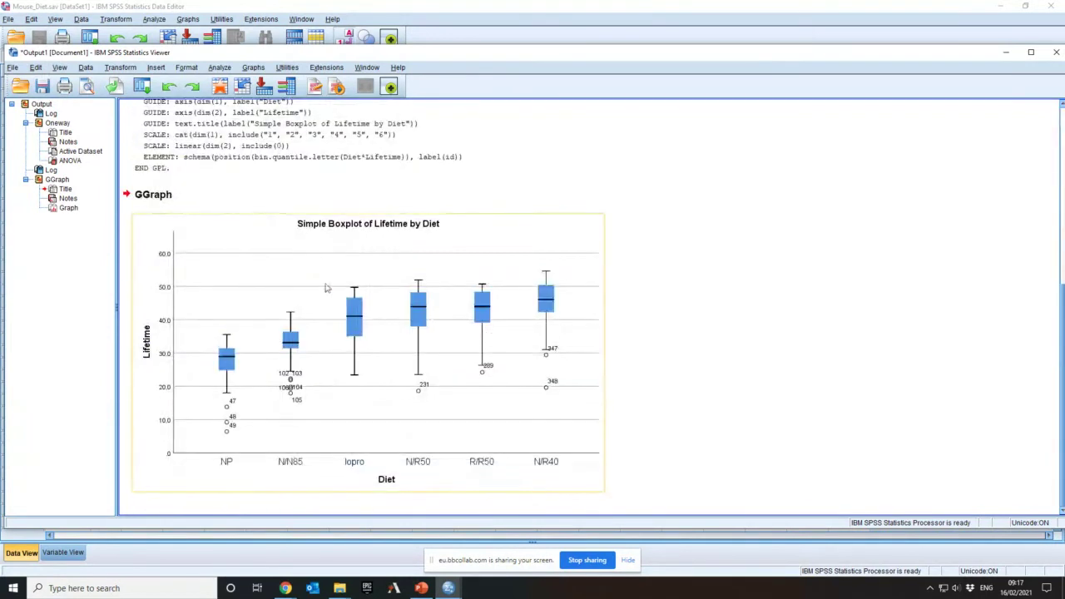
{"action": "scroll", "coordinate": [460, 341], "scroll_direction": "up", "scroll_amount": 5}
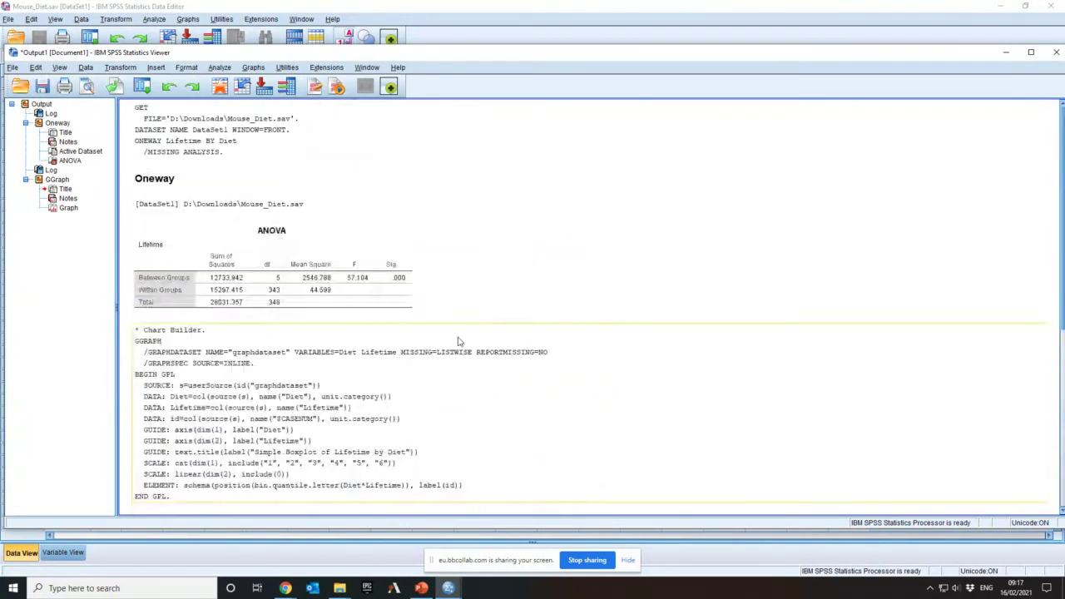
{"action": "scroll", "coordinate": [458, 341], "scroll_direction": "down", "scroll_amount": 5}
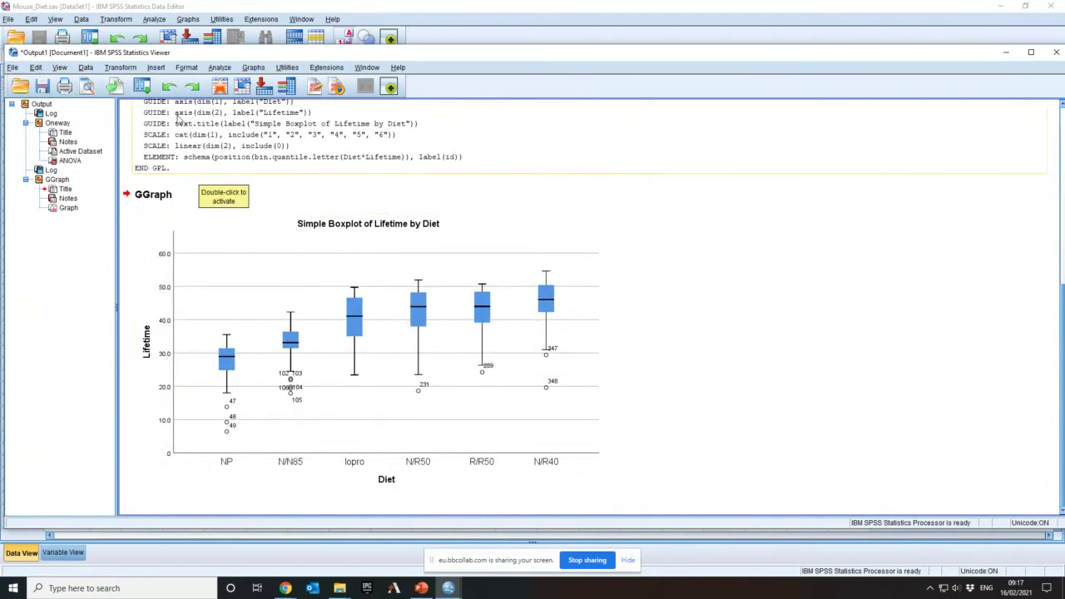
{"action": "left_click", "coordinate": [214, 68]}
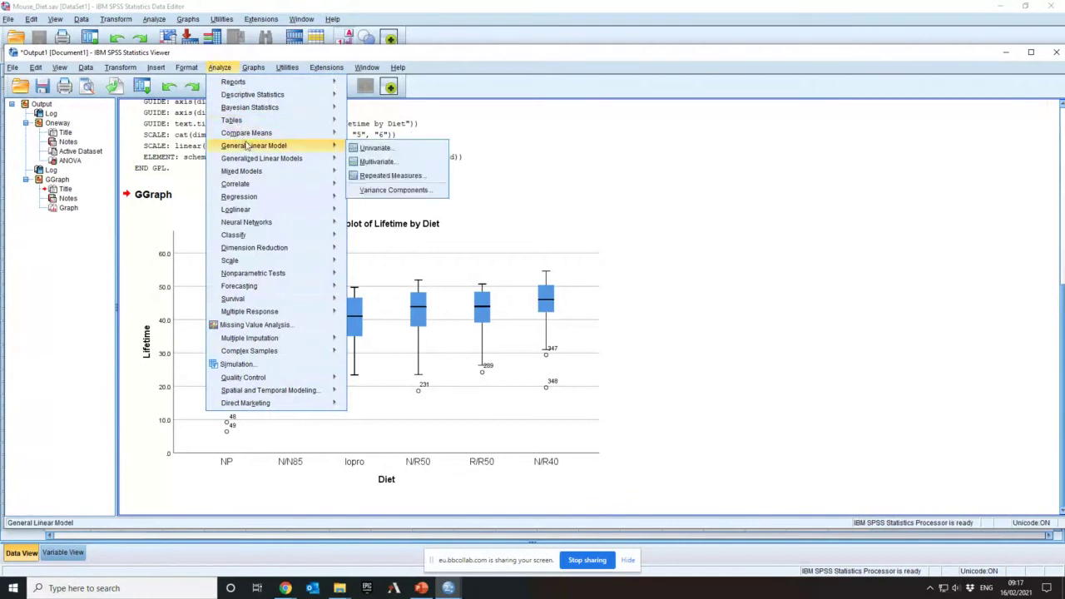
{"action": "mouse_move", "coordinate": [287, 135]}
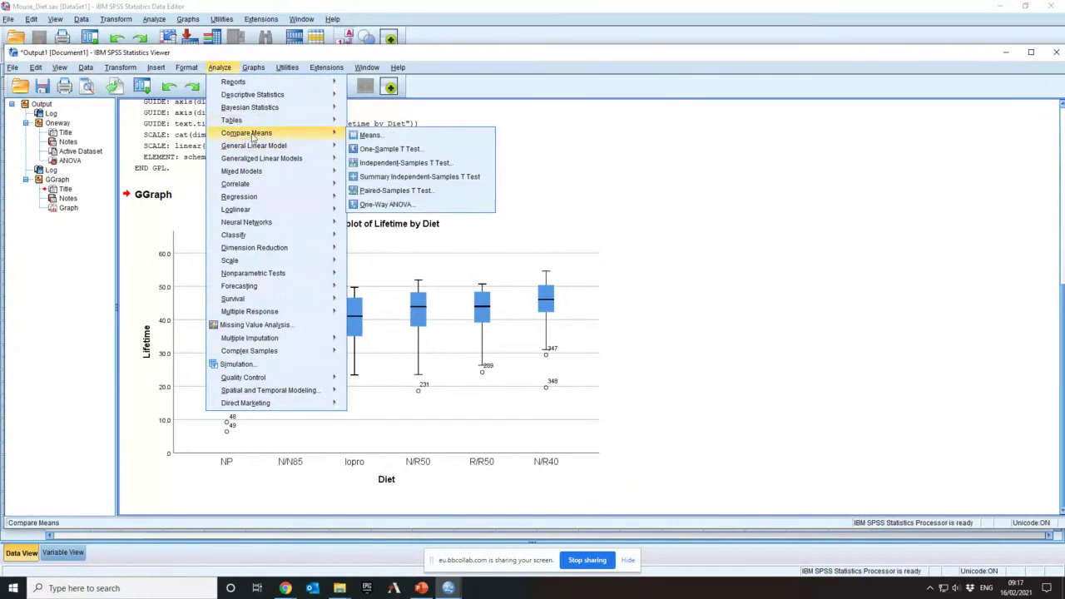
{"action": "left_click", "coordinate": [385, 203]}
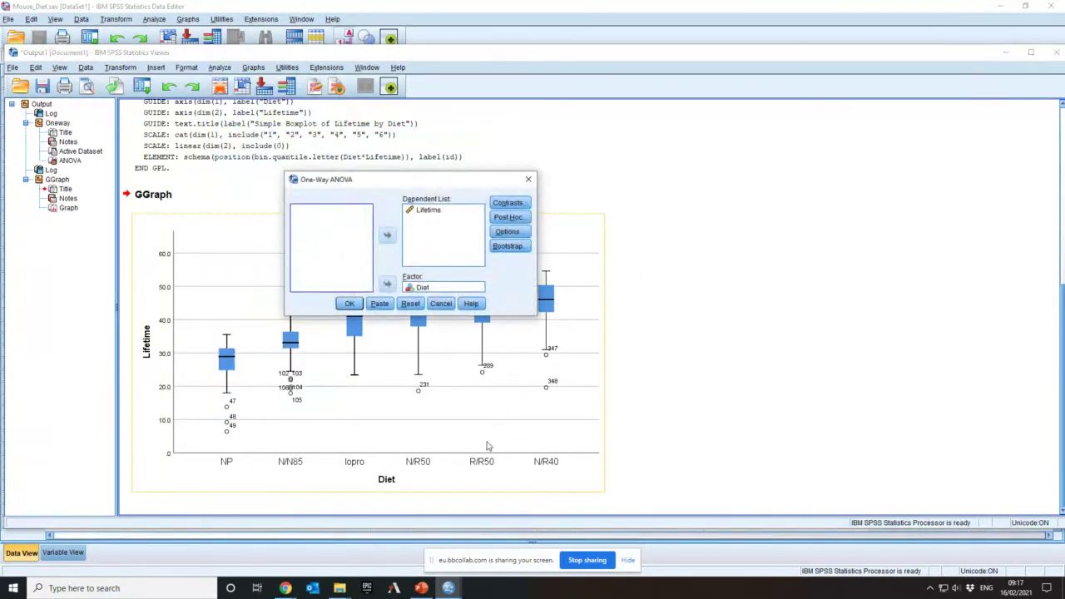
- Open the Post Hoc Multiple Comparisons dialog from the One-Way ANOVA setup
{"action": "left_click", "coordinate": [511, 217]}
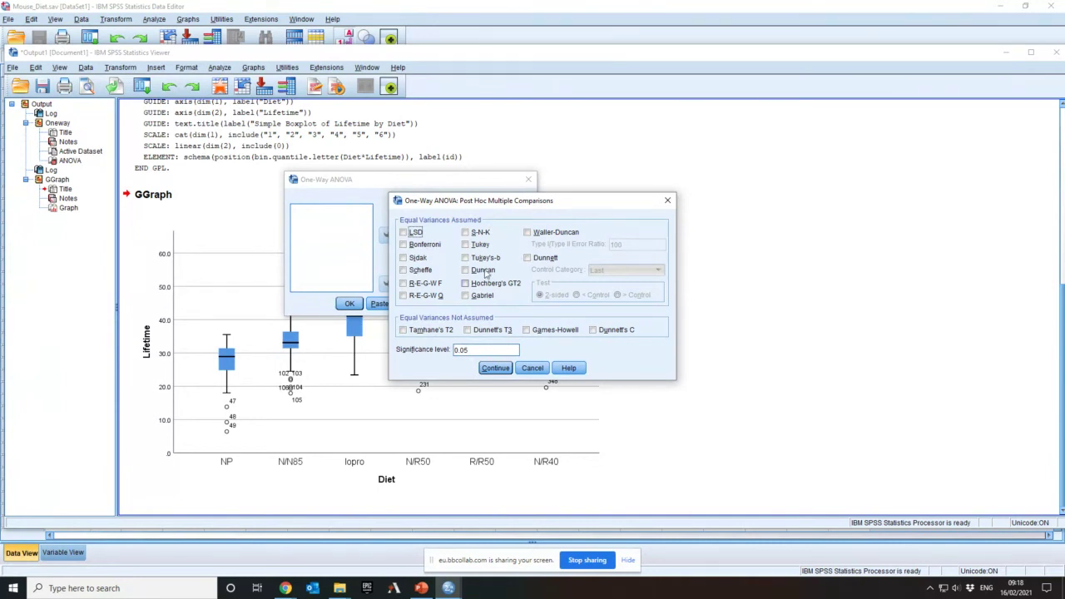
- Tick Bonferroni and Scheffe under Equal Variances Assumed
{"action": "left_click", "coordinate": [403, 247]}
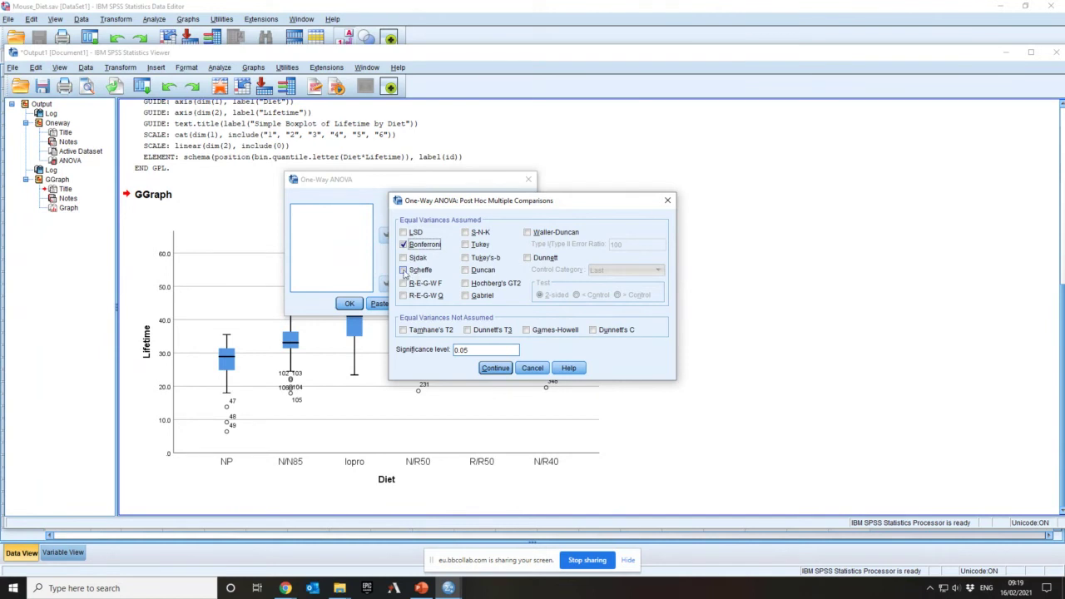
{"action": "left_click", "coordinate": [404, 270]}
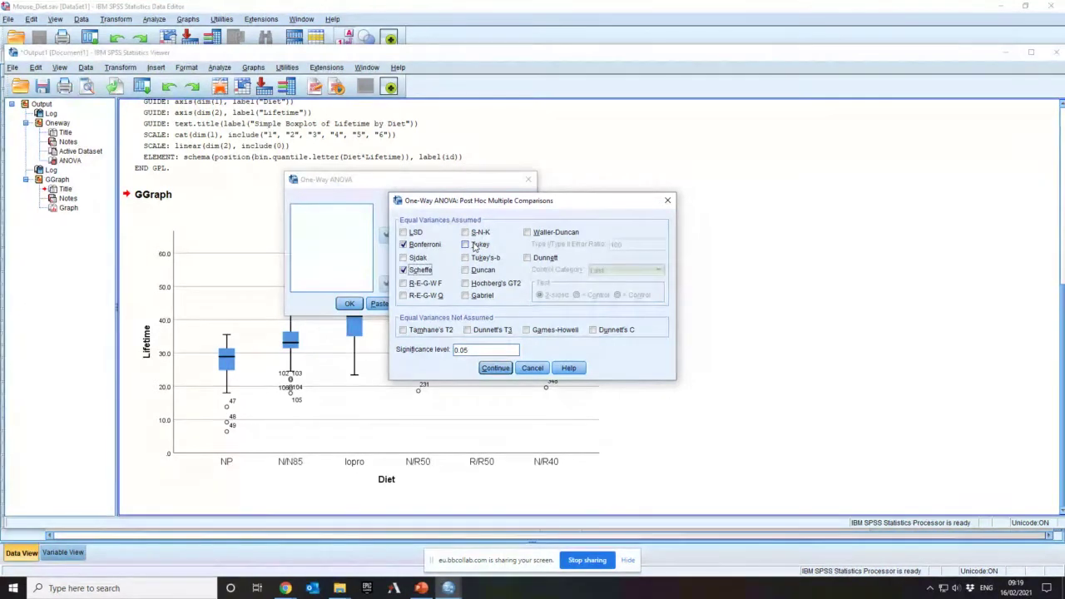
- Add Sidak to the Scheffe and Bonferroni post hoc tests and run the Lifetime-by-Diet ANOVA
{"action": "left_click", "coordinate": [404, 259]}
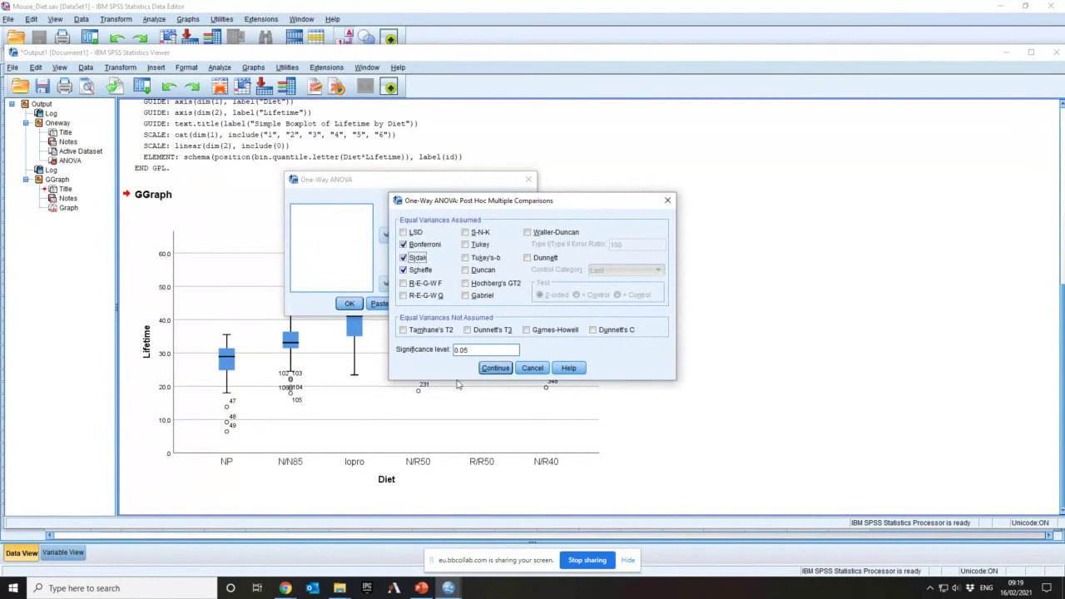
{"action": "left_click", "coordinate": [495, 370]}
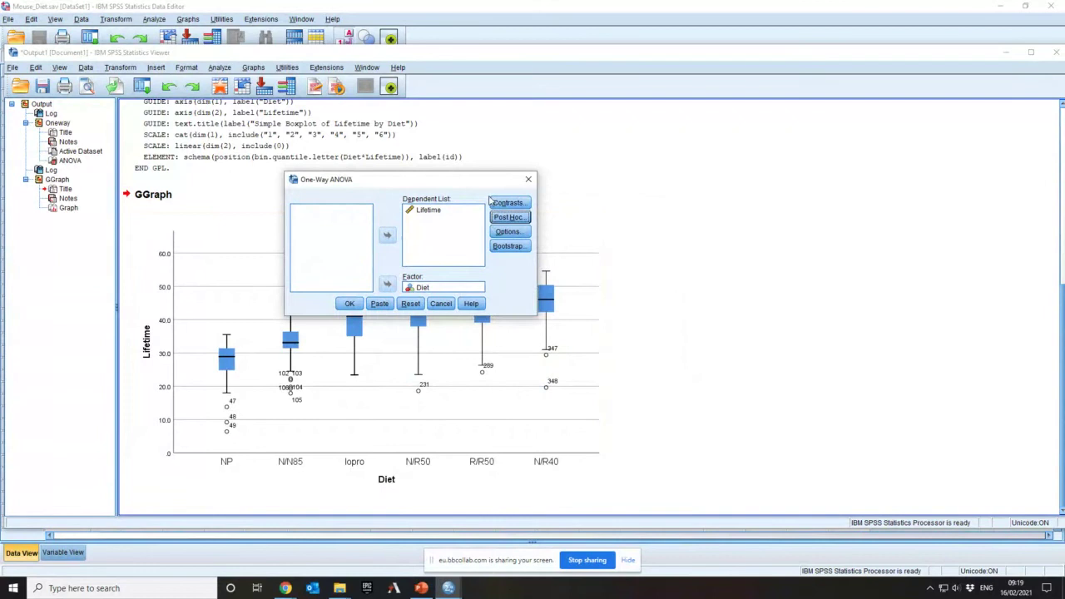
{"action": "left_click", "coordinate": [349, 304]}
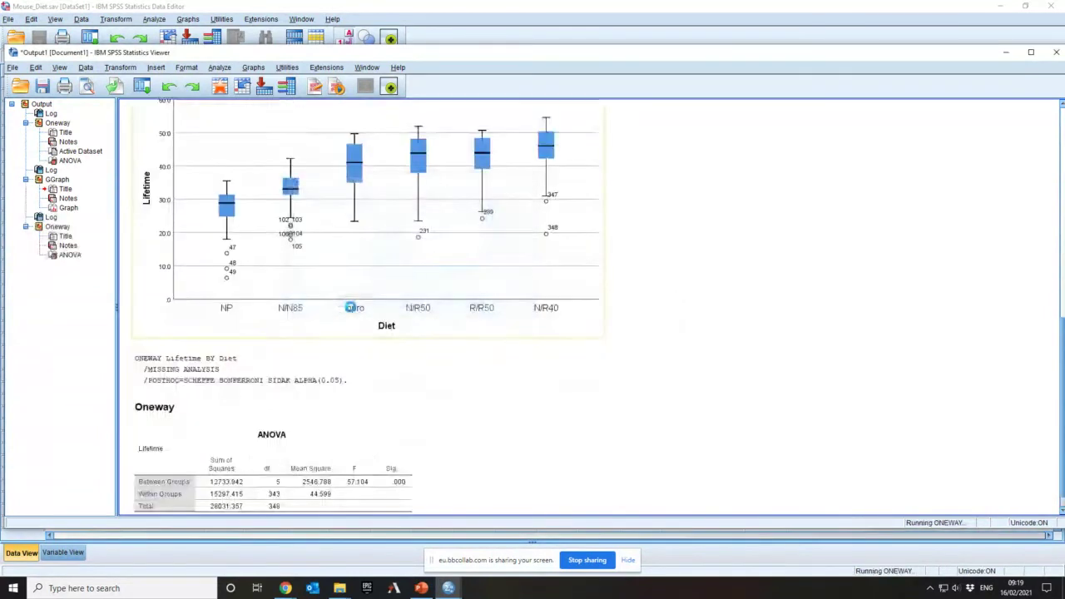
{"action": "scroll", "coordinate": [499, 440], "scroll_direction": "down", "scroll_amount": 10}
{"action": "scroll", "coordinate": [550, 361], "scroll_direction": "down", "scroll_amount": 5}
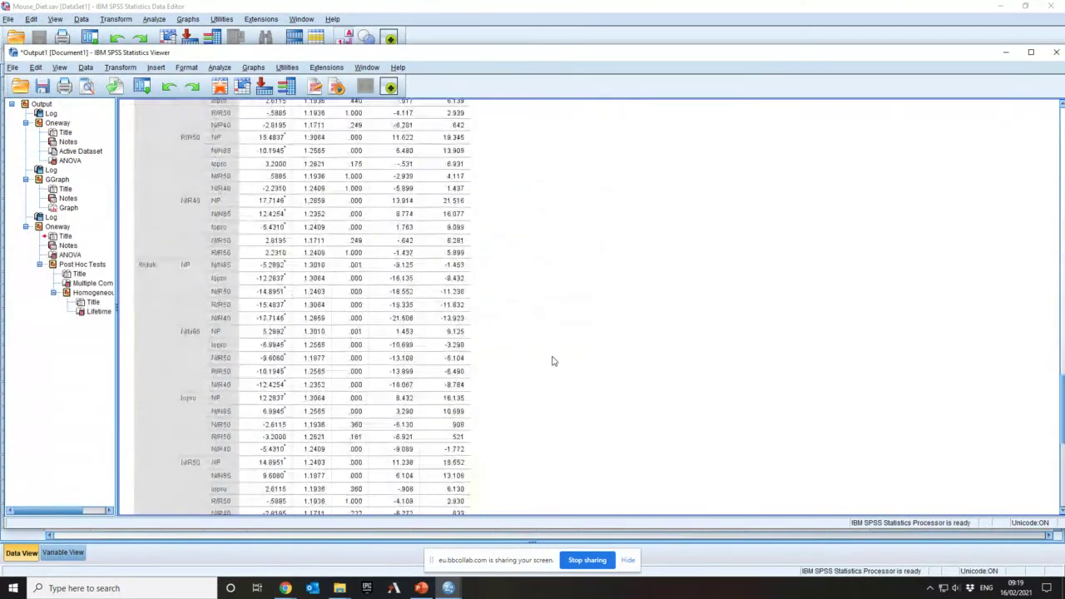
{"action": "scroll", "coordinate": [542, 368], "scroll_direction": "up", "scroll_amount": 10}
{"action": "scroll", "coordinate": [545, 369], "scroll_direction": "up", "scroll_amount": 5}
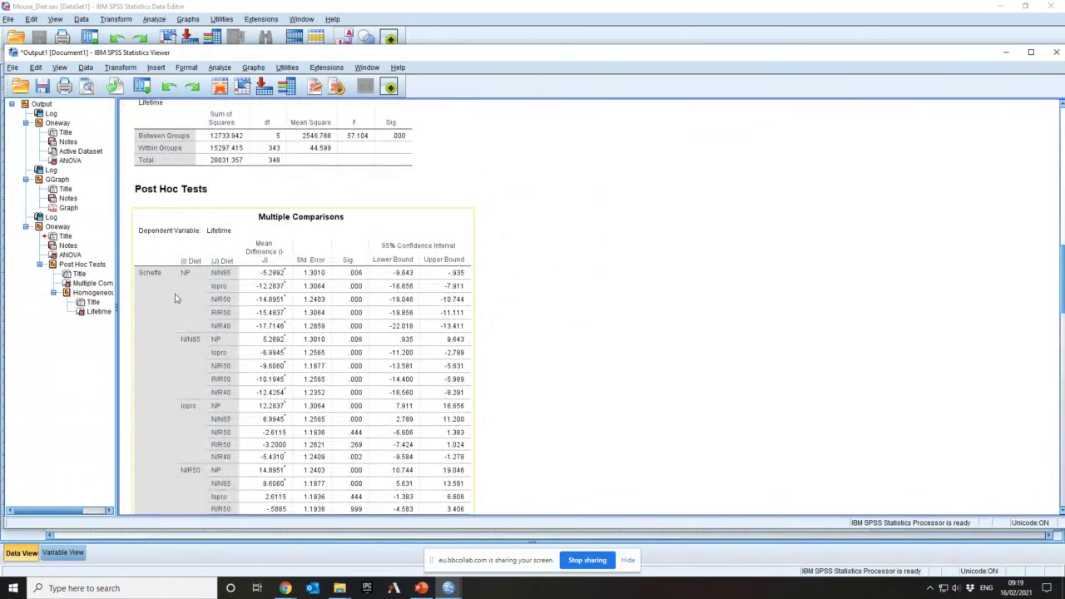
{"action": "scroll", "coordinate": [174, 298], "scroll_direction": "down", "scroll_amount": 10}
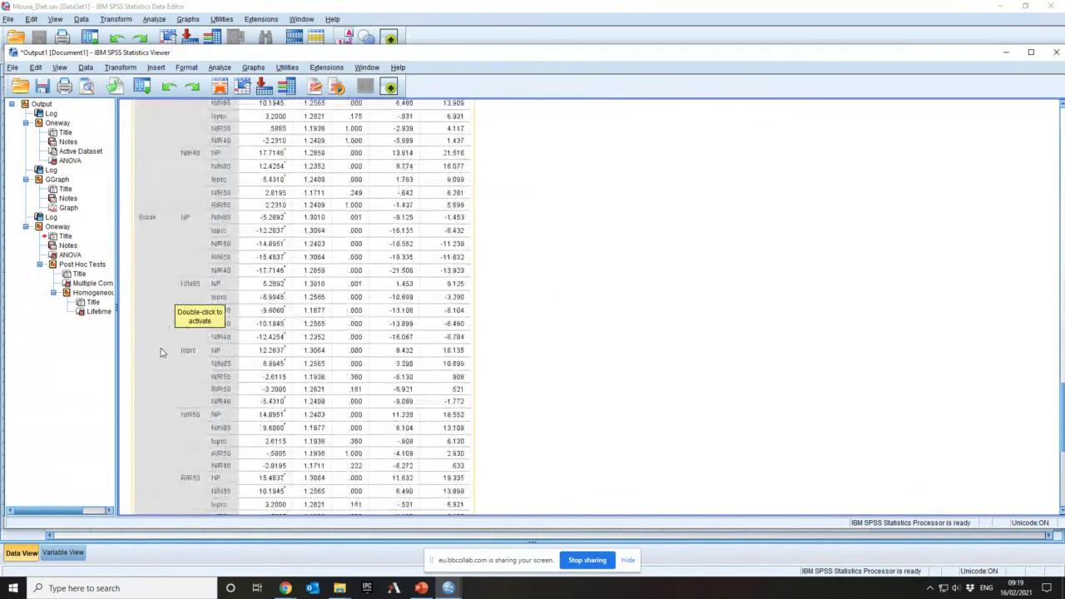
{"action": "scroll", "coordinate": [335, 397], "scroll_direction": "down", "scroll_amount": 3}
{"action": "scroll", "coordinate": [335, 397], "scroll_direction": "up", "scroll_amount": 10}
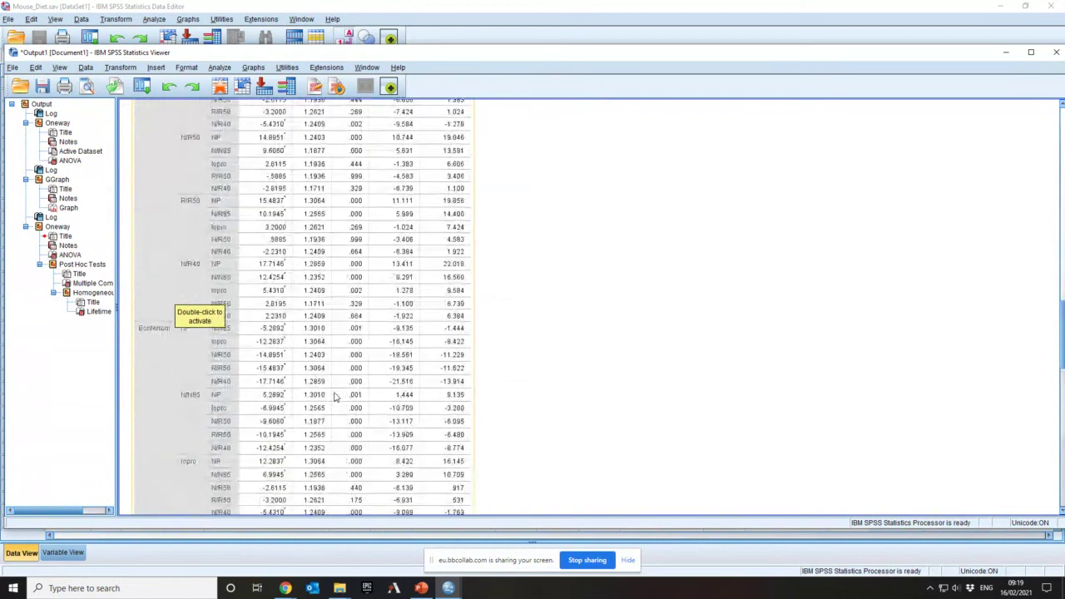
{"action": "scroll", "coordinate": [335, 397], "scroll_direction": "up", "scroll_amount": 10}
{"action": "scroll", "coordinate": [336, 396], "scroll_direction": "down", "scroll_amount": 4}
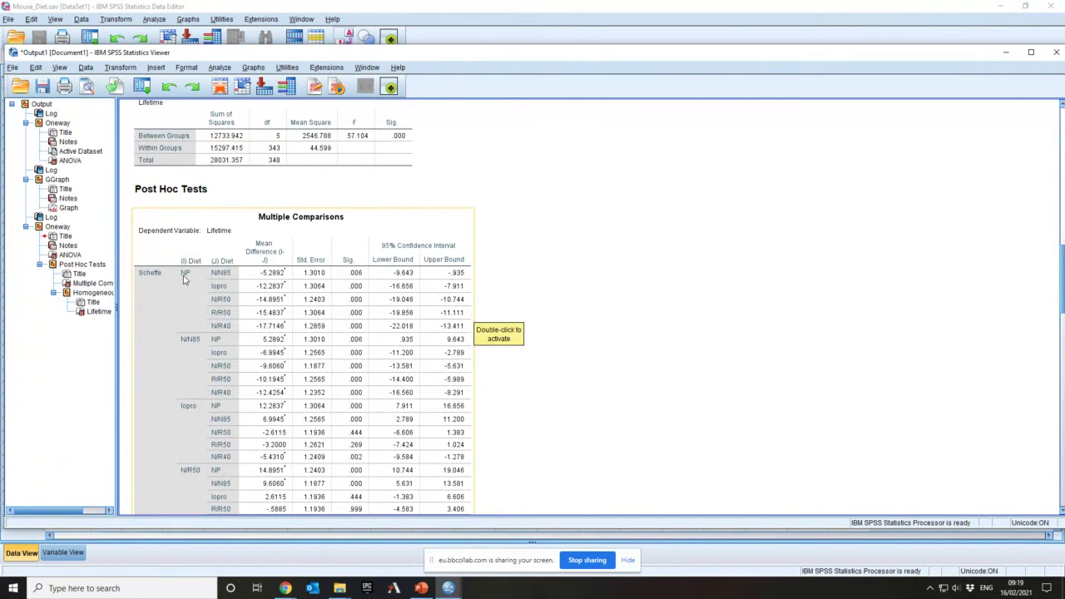
{"action": "scroll", "coordinate": [184, 280], "scroll_direction": "down", "scroll_amount": 5}
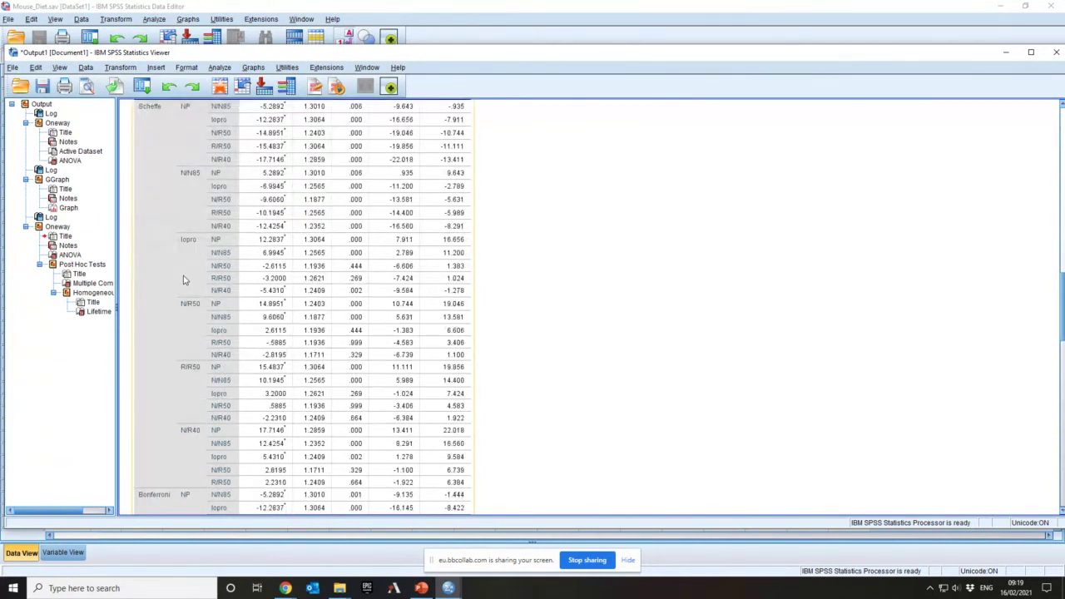
{"action": "scroll", "coordinate": [184, 279], "scroll_direction": "up", "scroll_amount": 5}
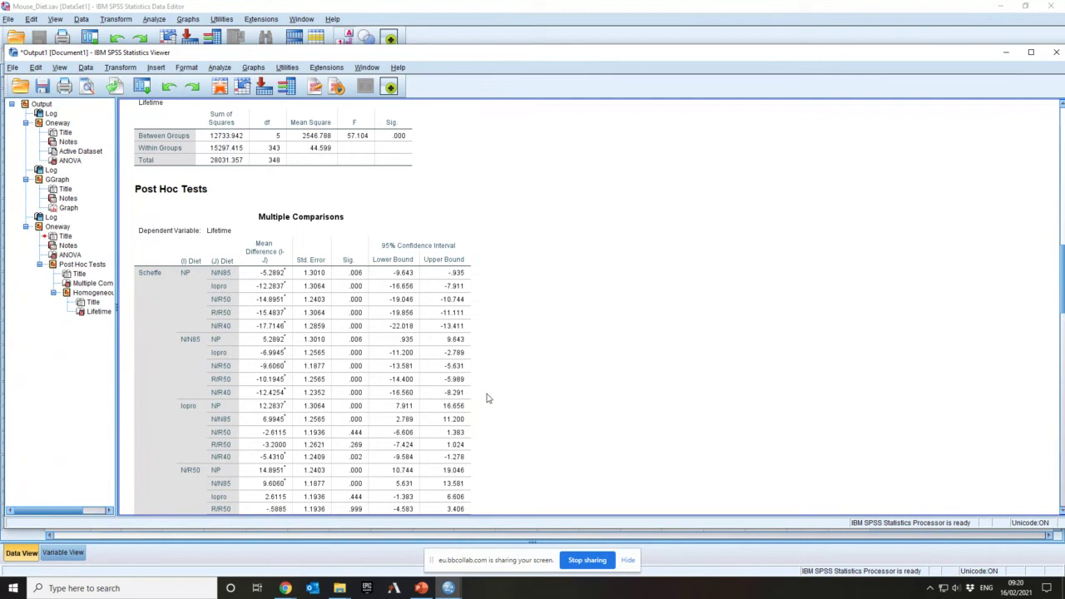
{"action": "scroll", "coordinate": [488, 394], "scroll_direction": "down", "scroll_amount": 5}
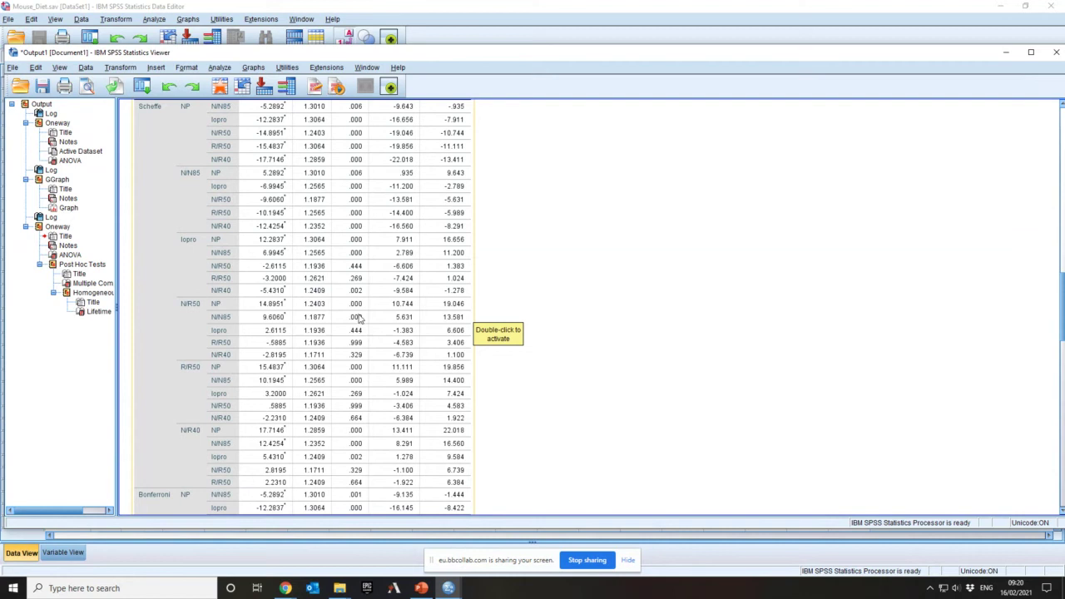
{"action": "scroll", "coordinate": [389, 346], "scroll_direction": "down", "scroll_amount": 5}
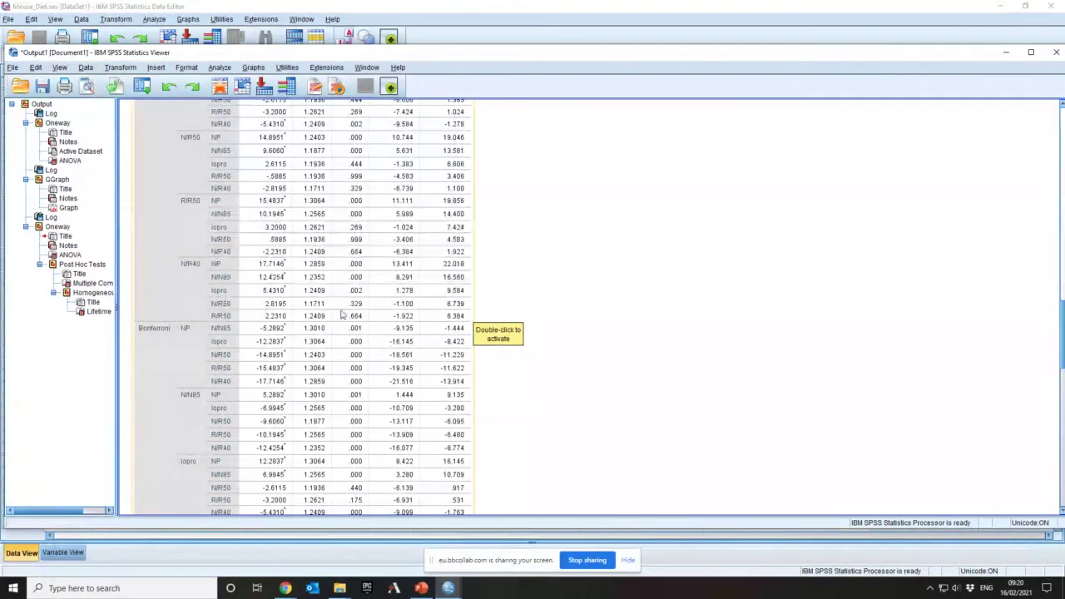
{"action": "scroll", "coordinate": [385, 278], "scroll_direction": "up", "scroll_amount": 10}
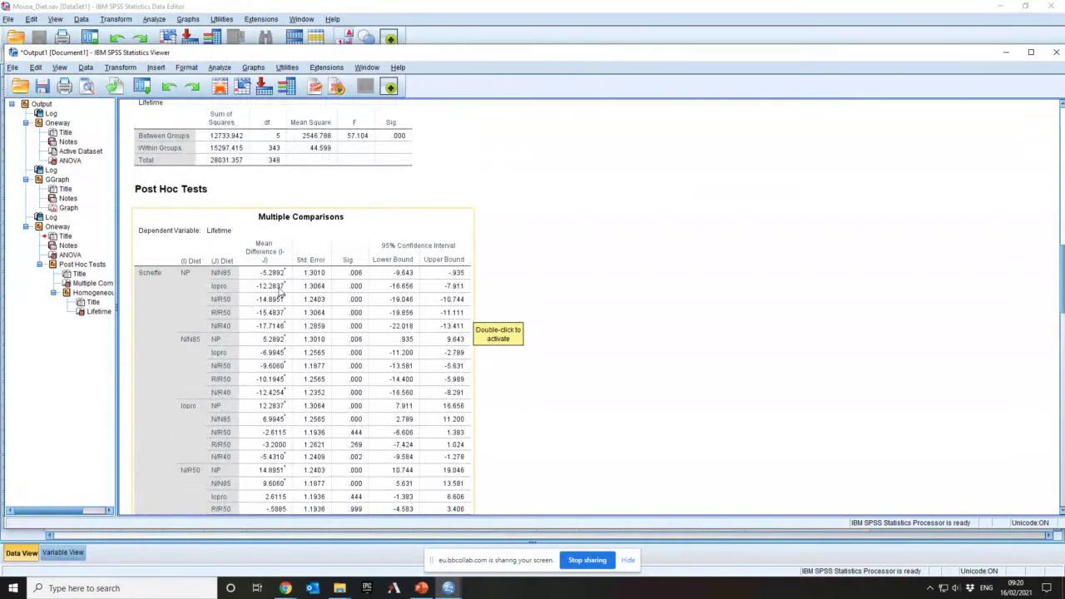
{"action": "scroll", "coordinate": [279, 292], "scroll_direction": "down", "scroll_amount": 15}
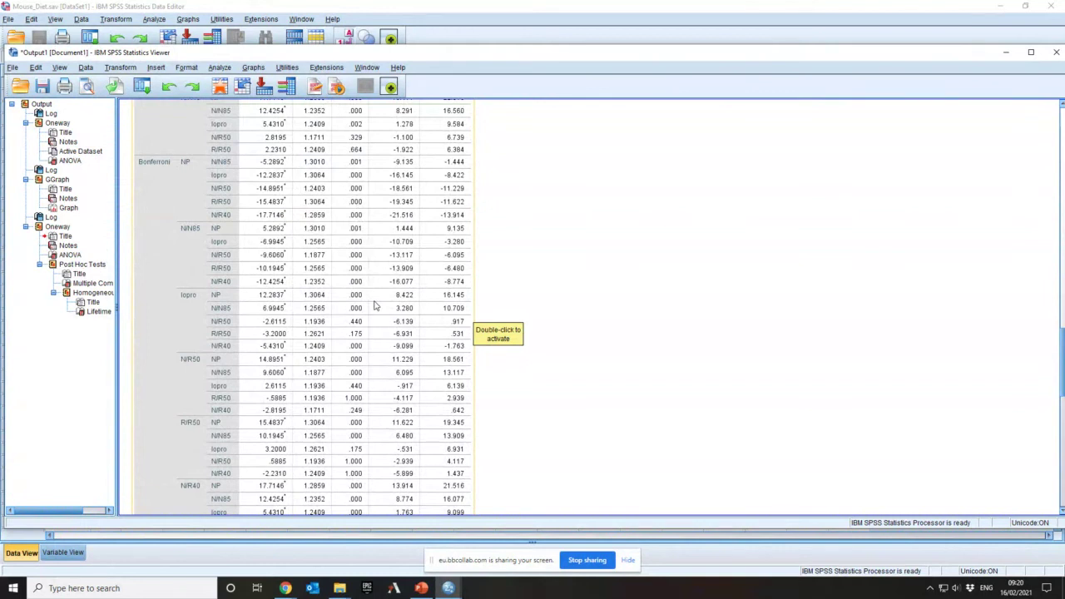
{"action": "scroll", "coordinate": [375, 306], "scroll_direction": "up", "scroll_amount": 15}
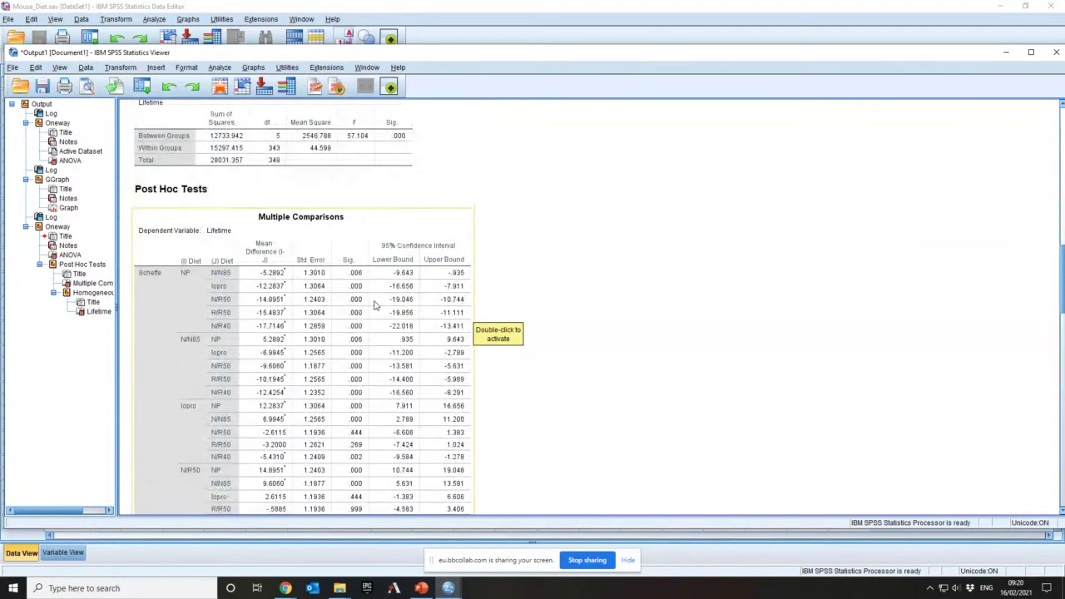
{"action": "scroll", "coordinate": [375, 306], "scroll_direction": "down", "scroll_amount": 15}
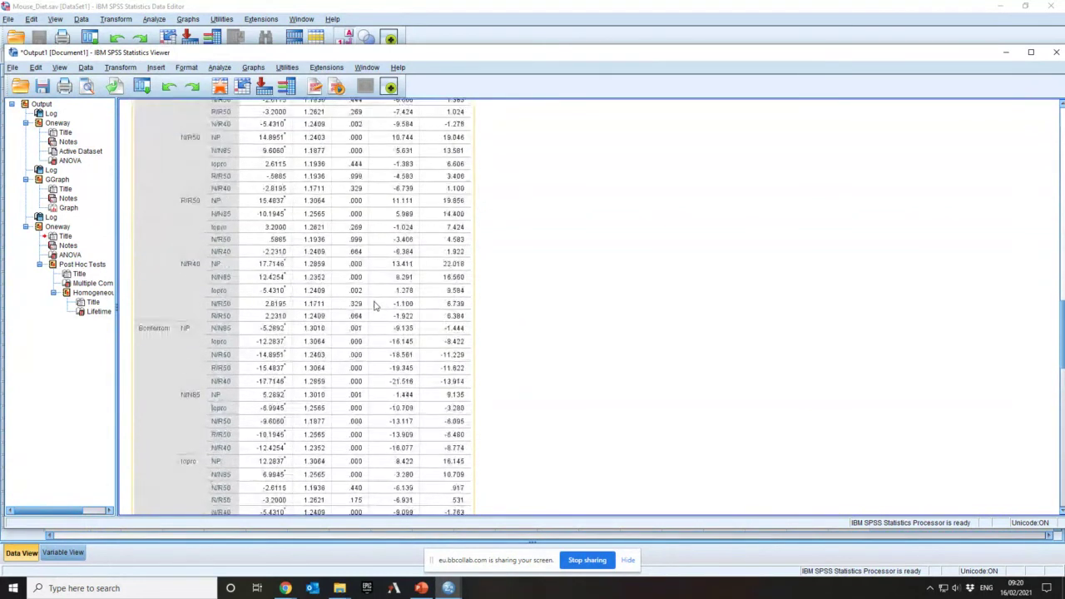
{"action": "scroll", "coordinate": [374, 306], "scroll_direction": "down", "scroll_amount": 5}
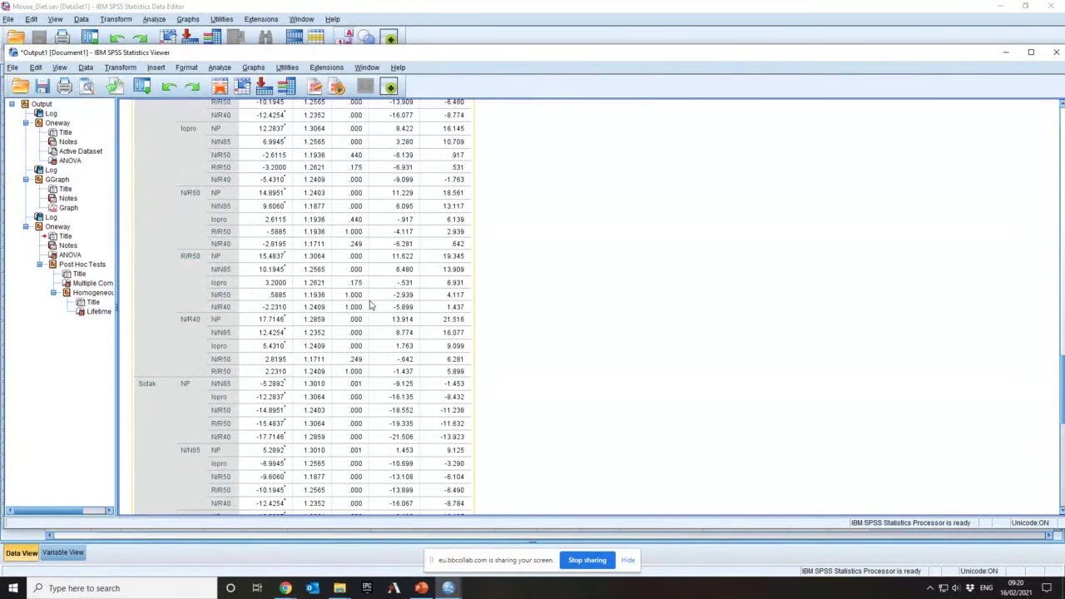
{"action": "scroll", "coordinate": [362, 369], "scroll_direction": "up", "scroll_amount": 4}
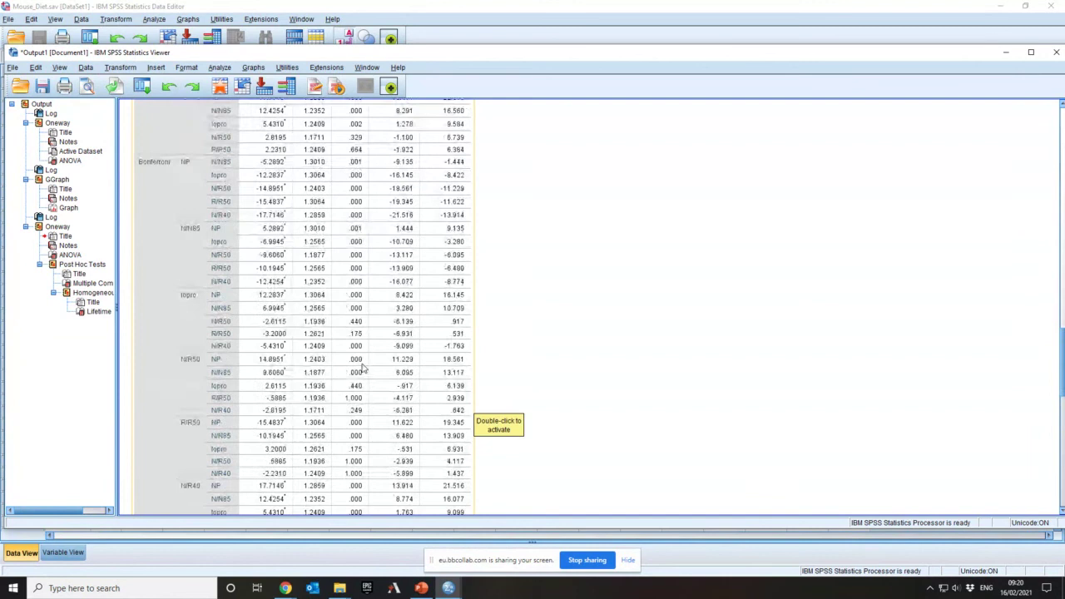
{"action": "scroll", "coordinate": [362, 369], "scroll_direction": "up", "scroll_amount": 4}
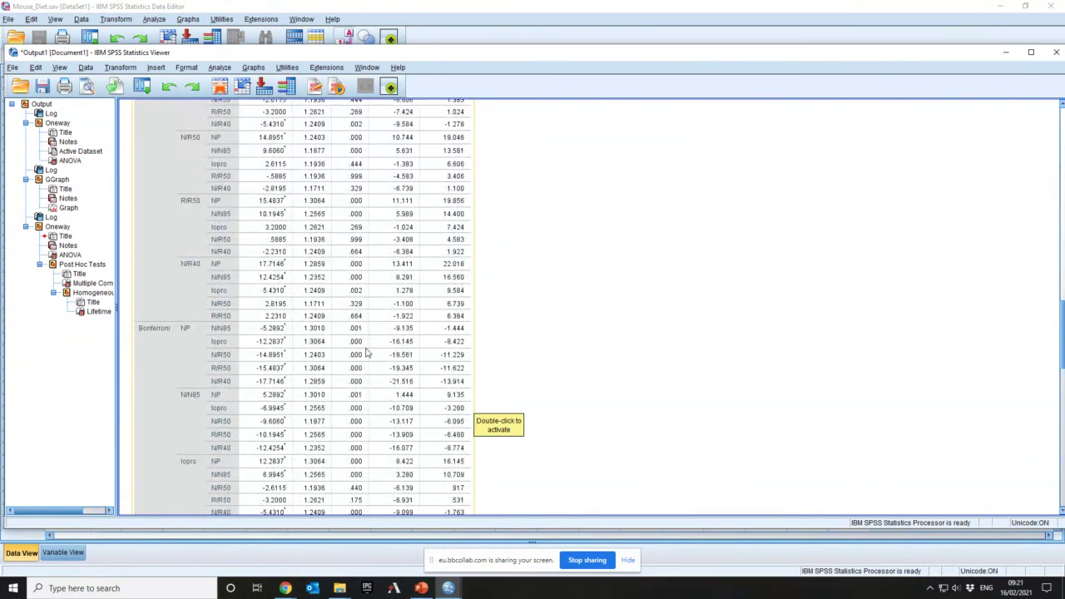
{"action": "scroll", "coordinate": [366, 354], "scroll_direction": "up", "scroll_amount": 8}
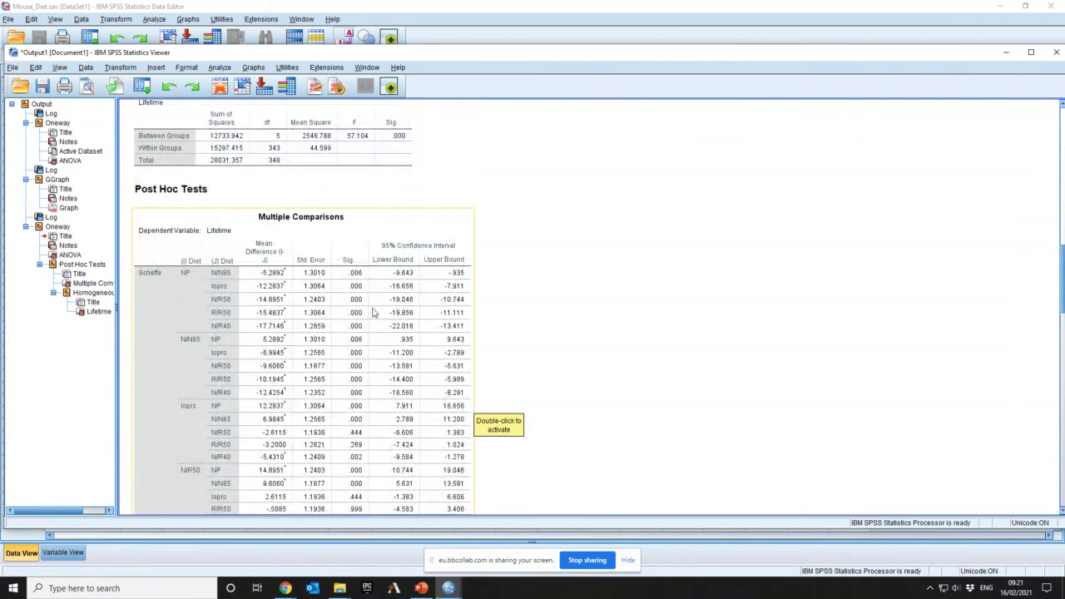
{"action": "scroll", "coordinate": [373, 312], "scroll_direction": "down", "scroll_amount": 10}
{"action": "scroll", "coordinate": [372, 312], "scroll_direction": "down", "scroll_amount": 4}
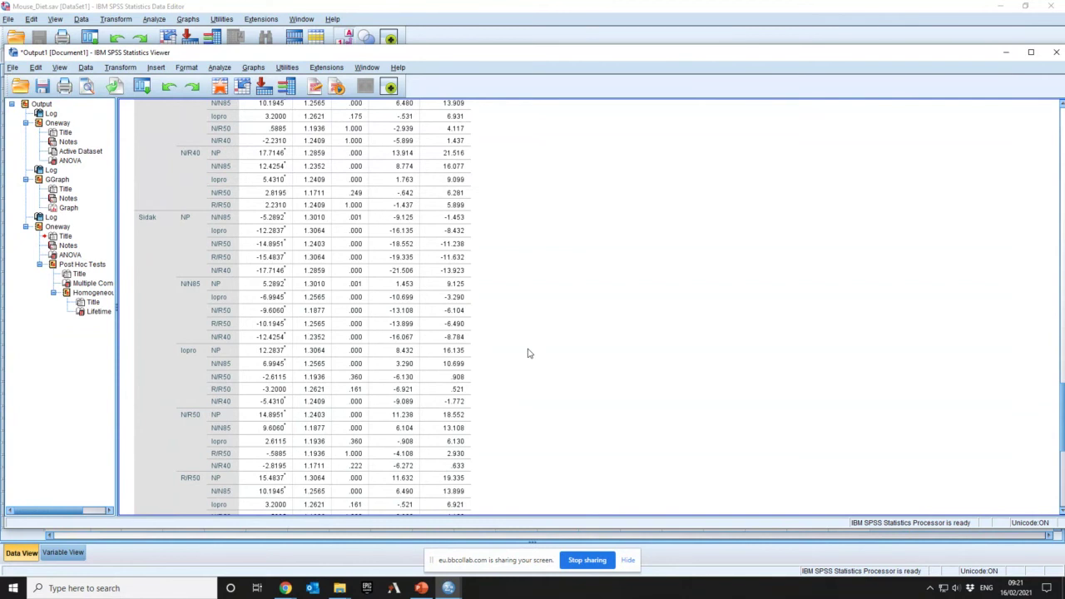
{"action": "left_click", "coordinate": [478, 366]}
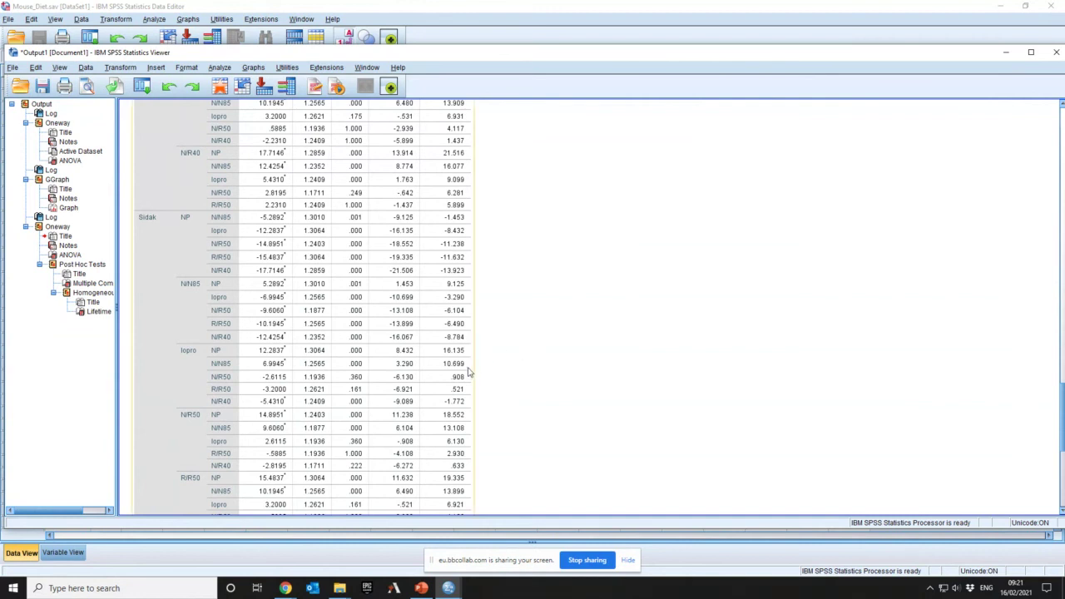
{"action": "scroll", "coordinate": [469, 372], "scroll_direction": "down", "scroll_amount": 7}
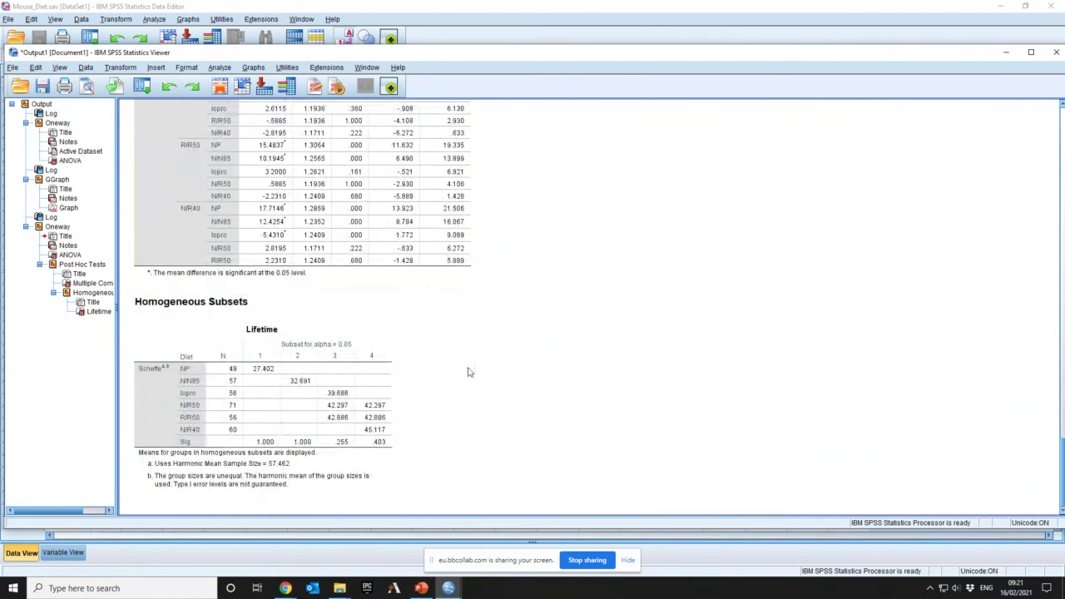
{"action": "scroll", "coordinate": [469, 372], "scroll_direction": "up", "scroll_amount": 4}
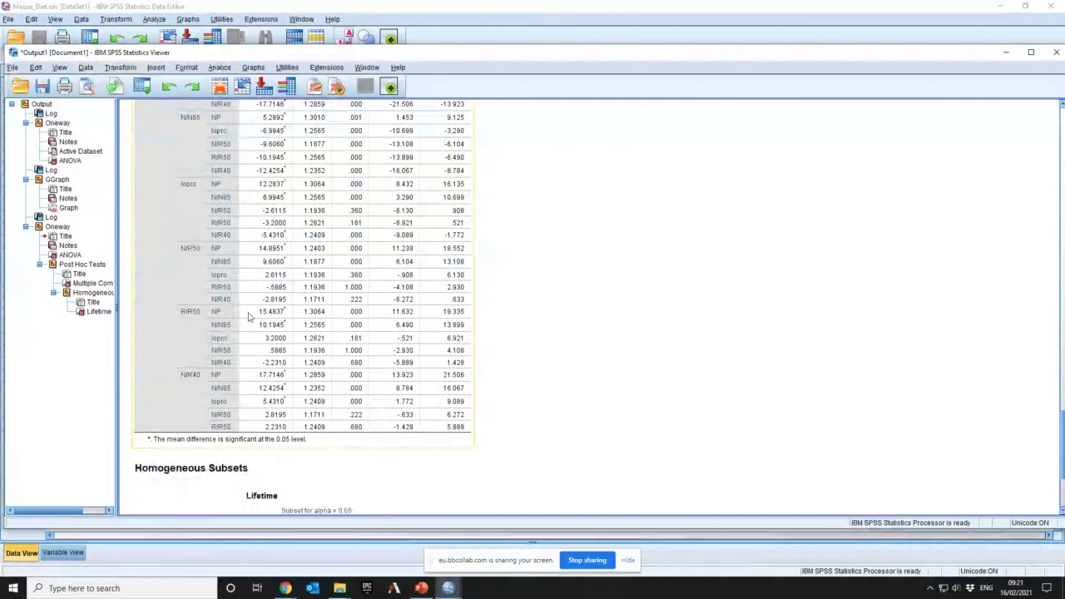
{"action": "scroll", "coordinate": [324, 359], "scroll_direction": "up", "scroll_amount": 6}
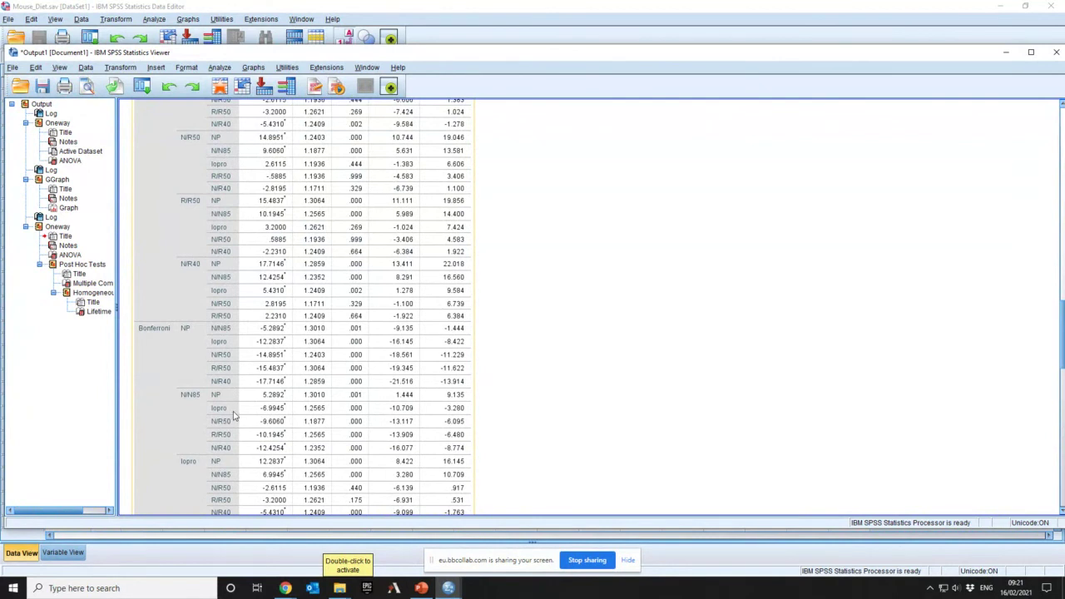
{"action": "scroll", "coordinate": [250, 422], "scroll_direction": "down", "scroll_amount": 4}
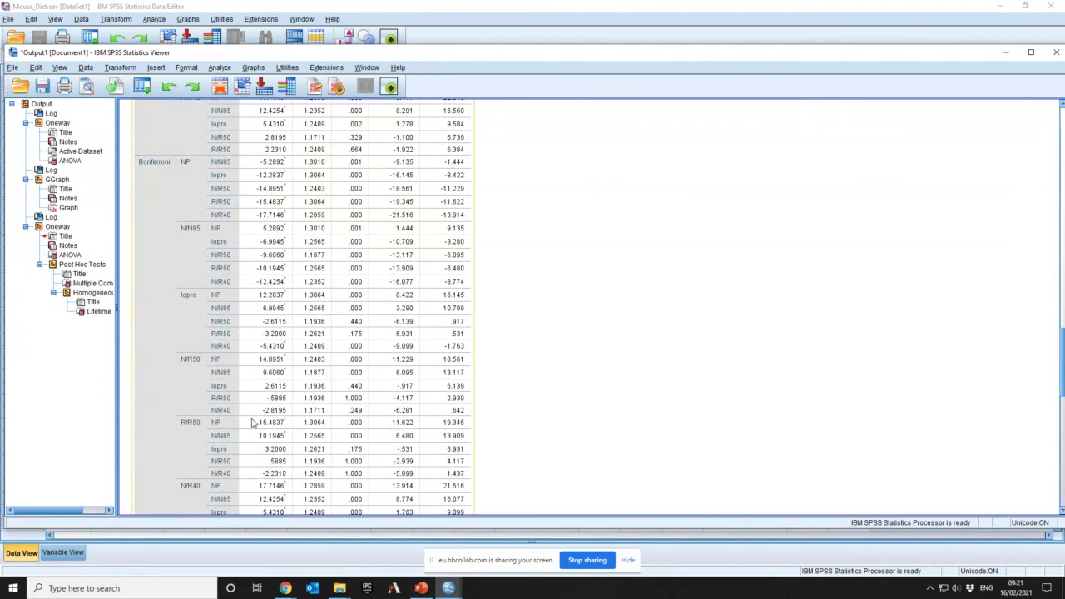
{"action": "scroll", "coordinate": [334, 424], "scroll_direction": "up", "scroll_amount": 4}
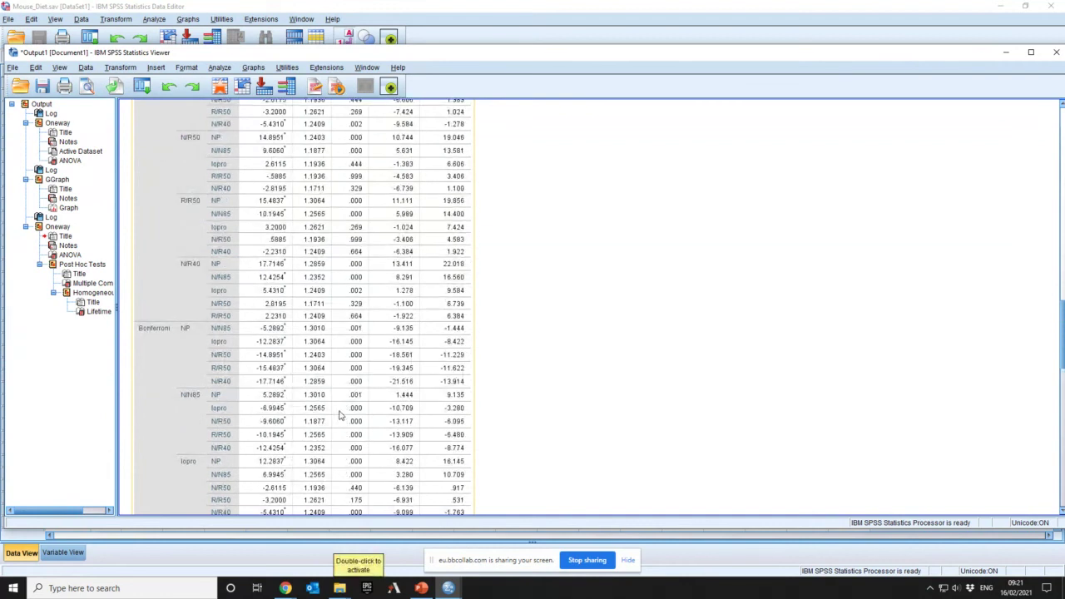
{"action": "scroll", "coordinate": [339, 413], "scroll_direction": "up", "scroll_amount": 20}
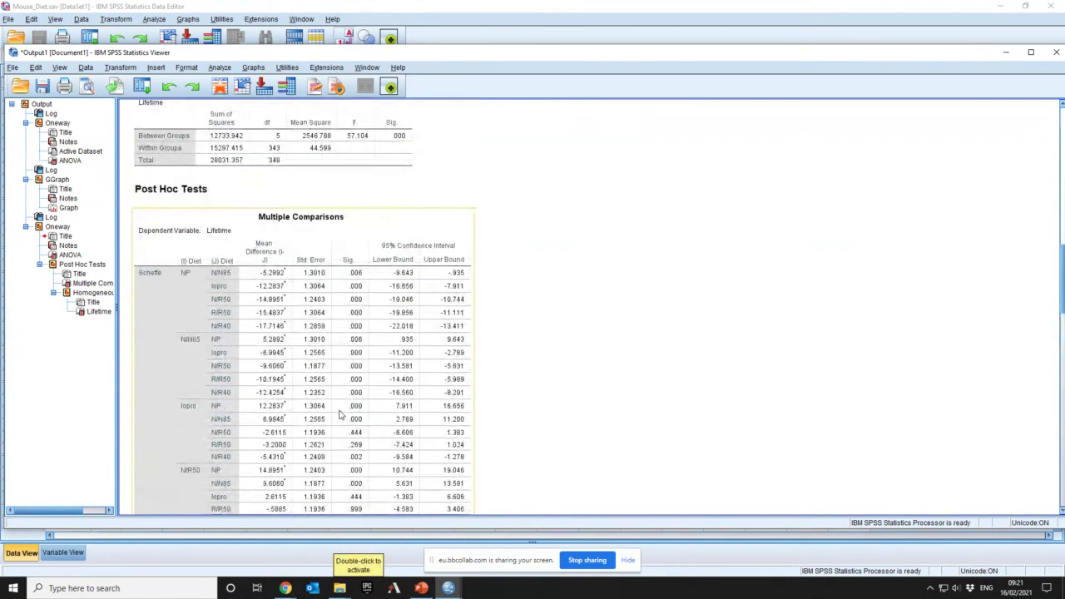
{"action": "scroll", "coordinate": [339, 413], "scroll_direction": "down", "scroll_amount": 13}
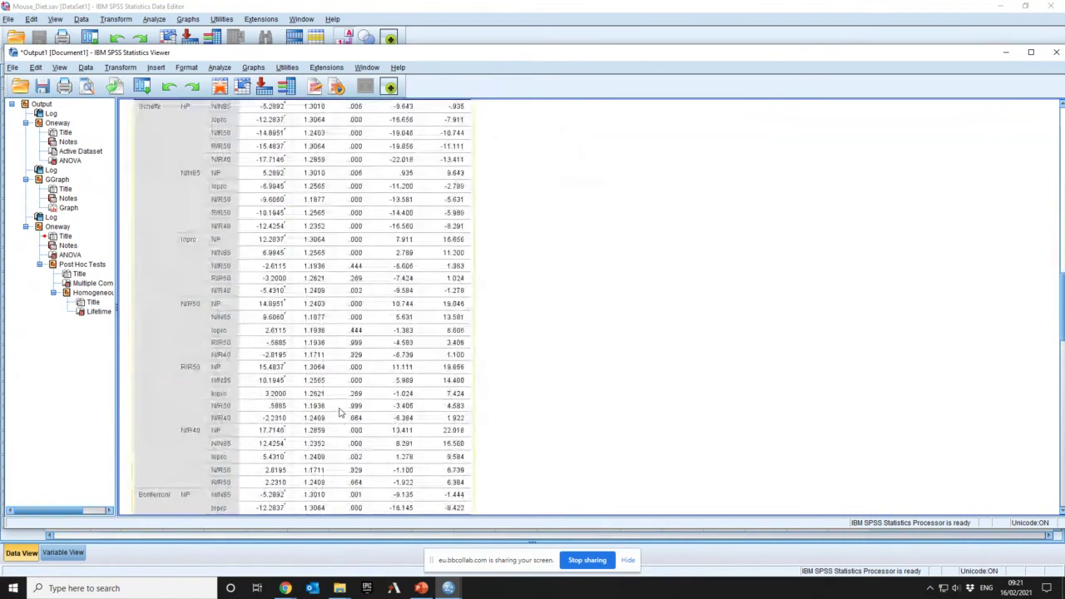
{"action": "scroll", "coordinate": [295, 296], "scroll_direction": "up", "scroll_amount": 5}
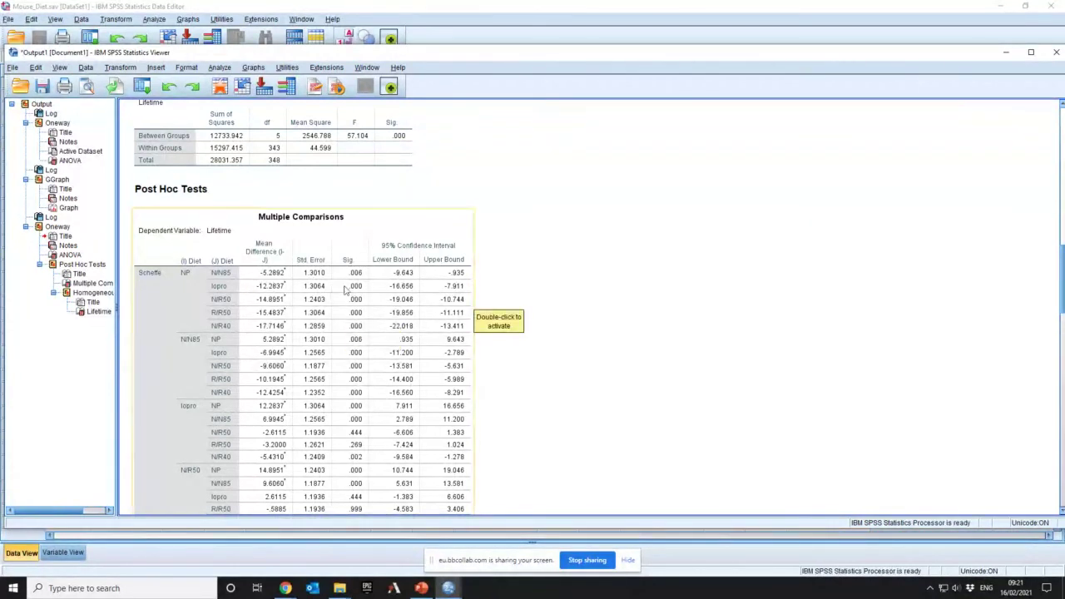
{"action": "scroll", "coordinate": [359, 309], "scroll_direction": "down", "scroll_amount": 4}
{"action": "scroll", "coordinate": [359, 310], "scroll_direction": "down", "scroll_amount": 10}
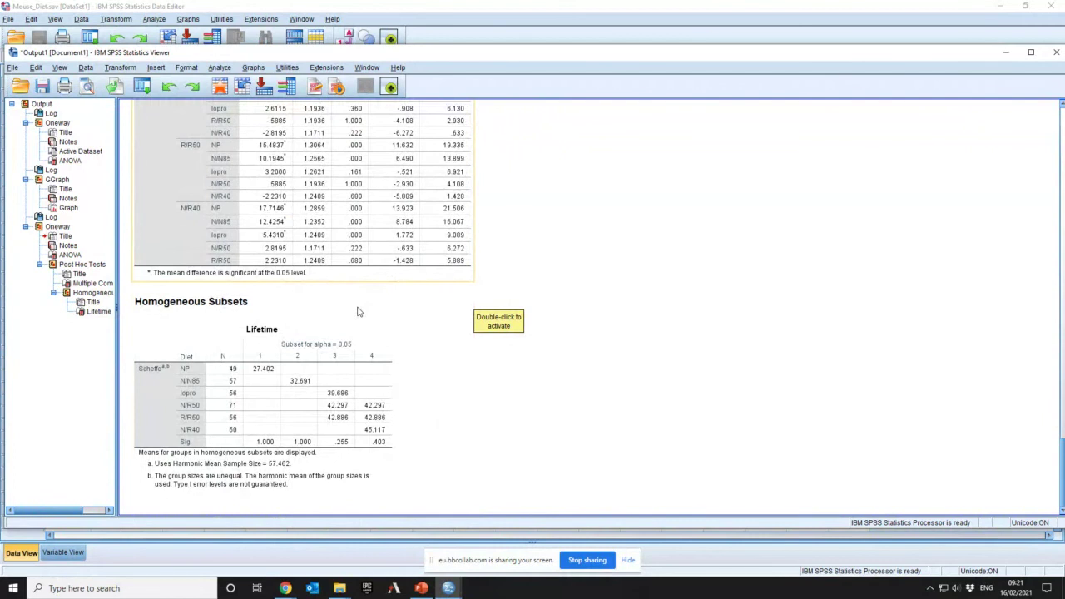
{"action": "scroll", "coordinate": [359, 311], "scroll_direction": "up", "scroll_amount": 20}
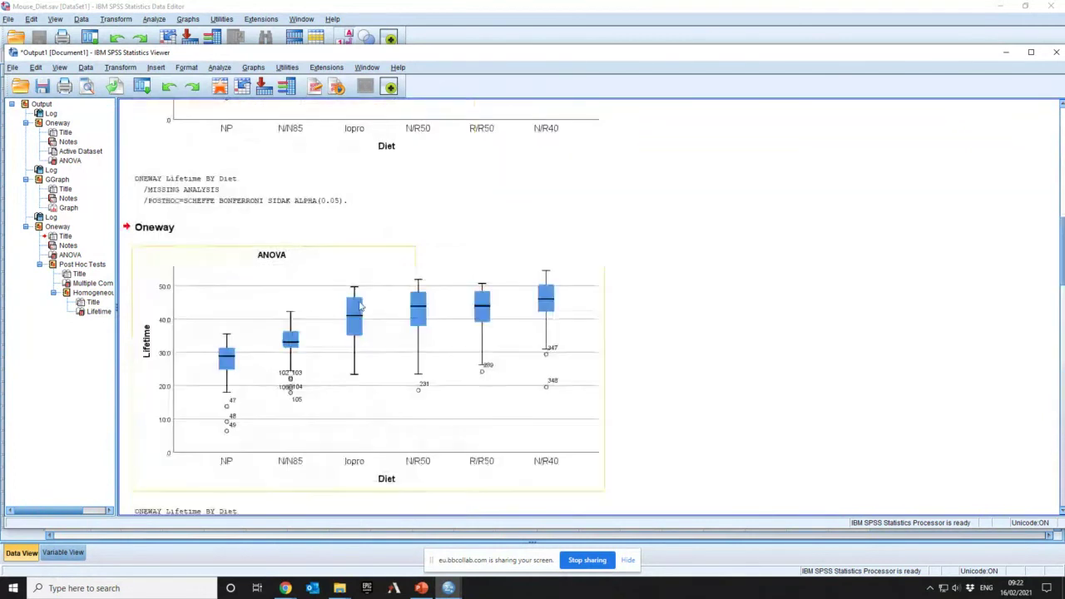
- Open One-Way ANOVA from Analyze > Compare Means and bring up its Contrasts dialog
{"action": "left_click", "coordinate": [218, 67]}
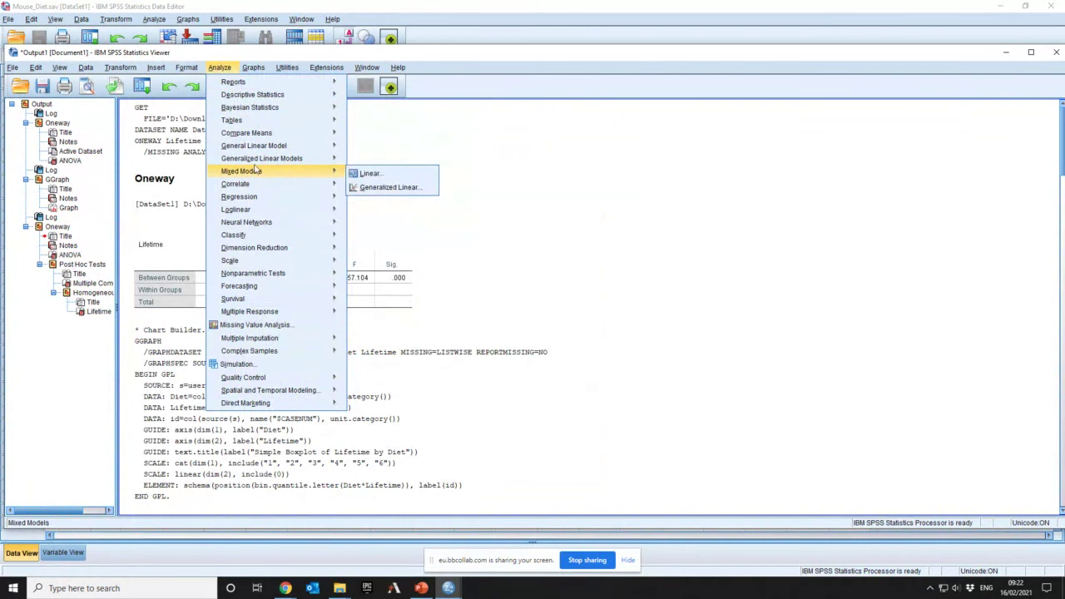
{"action": "mouse_move", "coordinate": [260, 159]}
{"action": "mouse_move", "coordinate": [264, 135]}
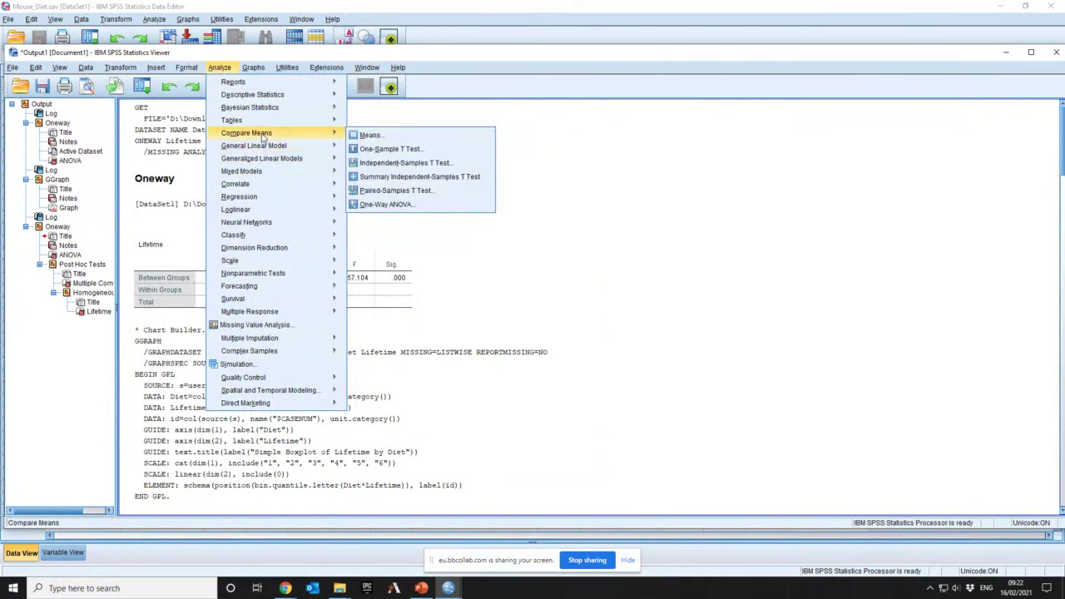
{"action": "left_click", "coordinate": [397, 206]}
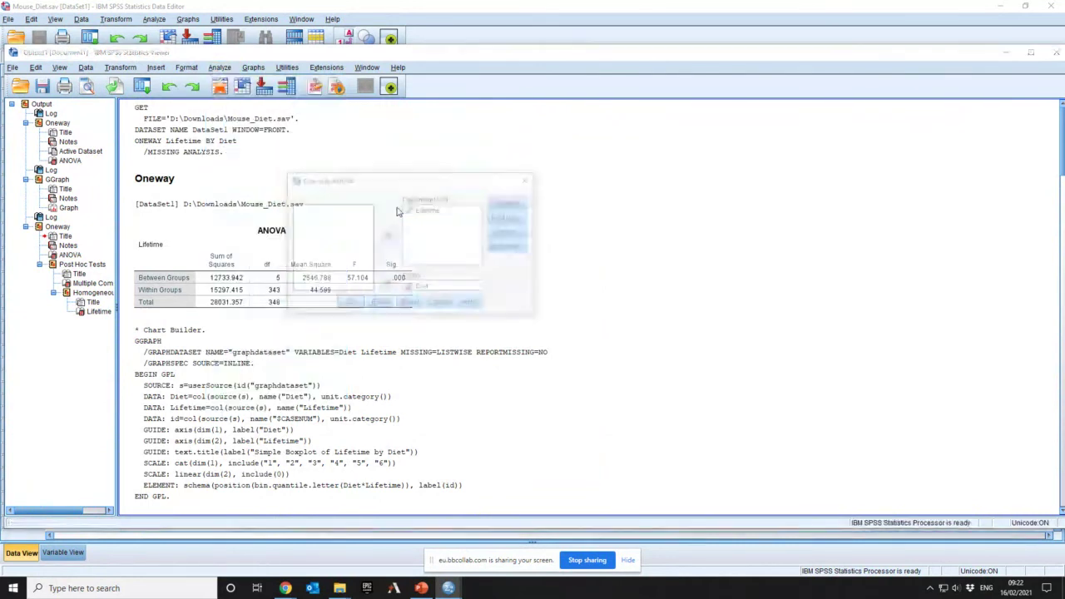
{"action": "left_click", "coordinate": [509, 203]}
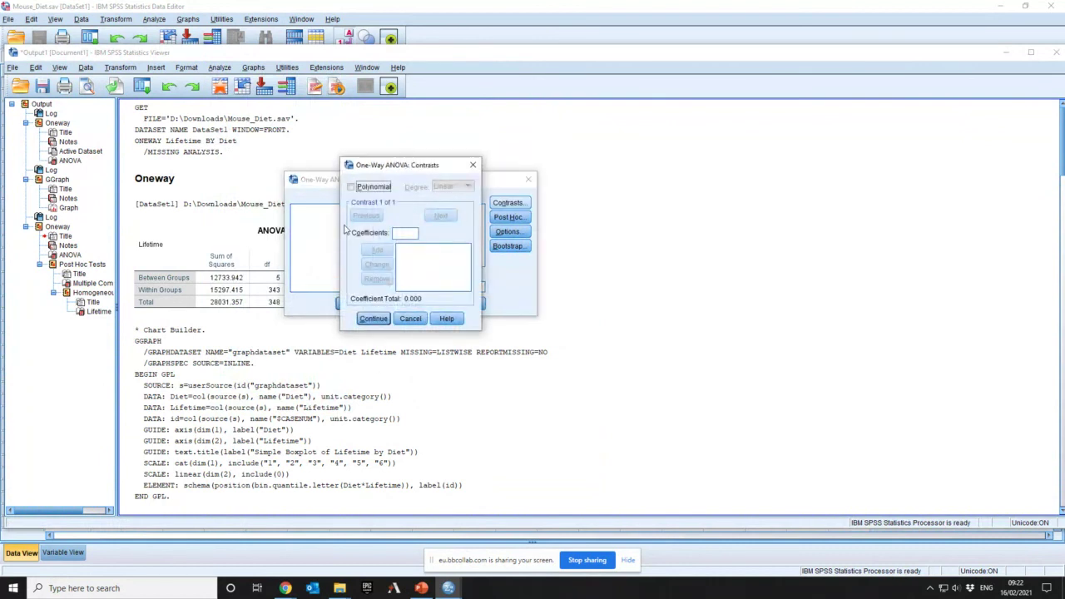
- Enter contrast coefficient 5 for NP, then -1 for the second and third diets
{"action": "left_click", "coordinate": [414, 234]}
{"action": "type", "text": "5"}
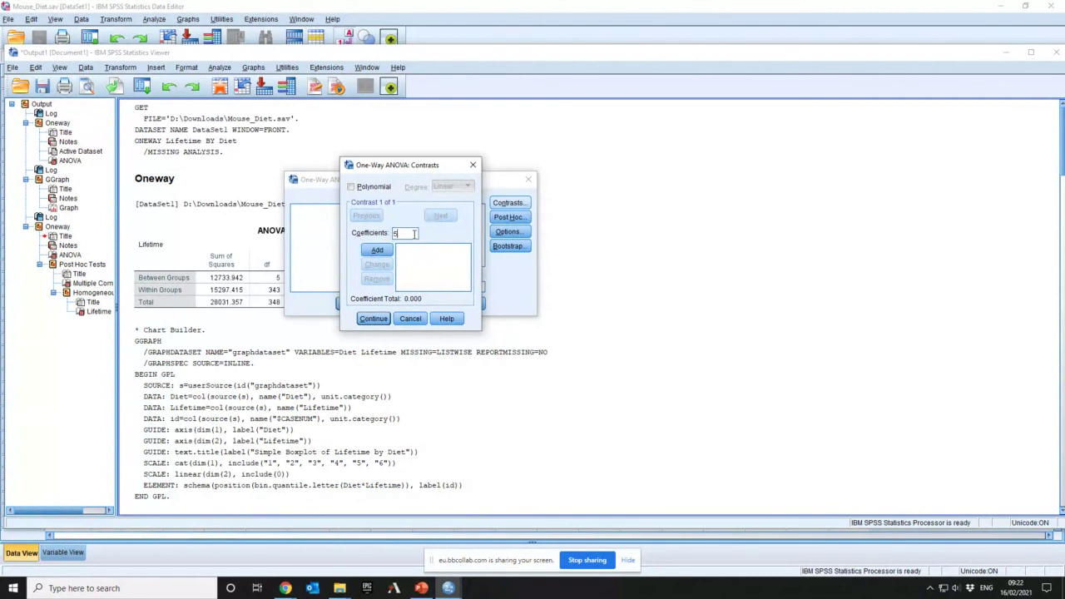
{"action": "left_click", "coordinate": [377, 249]}
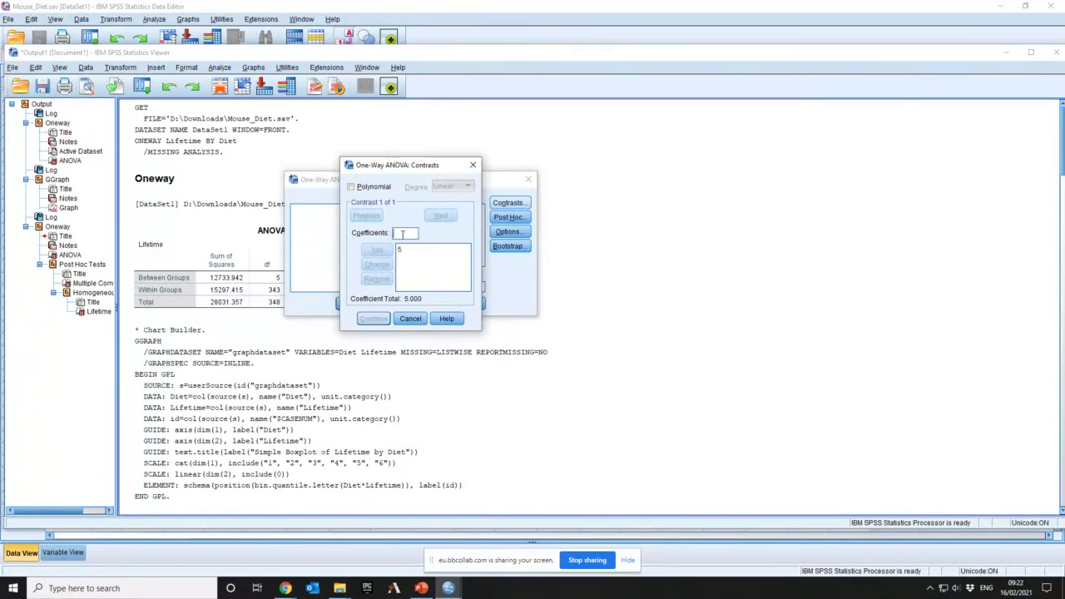
{"action": "type", "text": "1"}
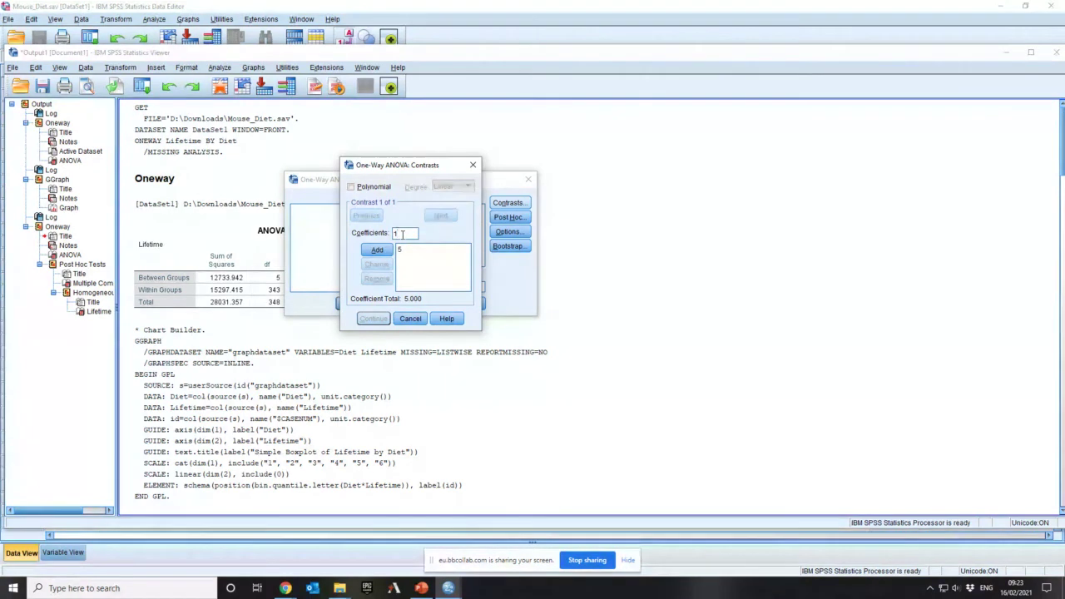
{"action": "key", "text": "BackSpace"}
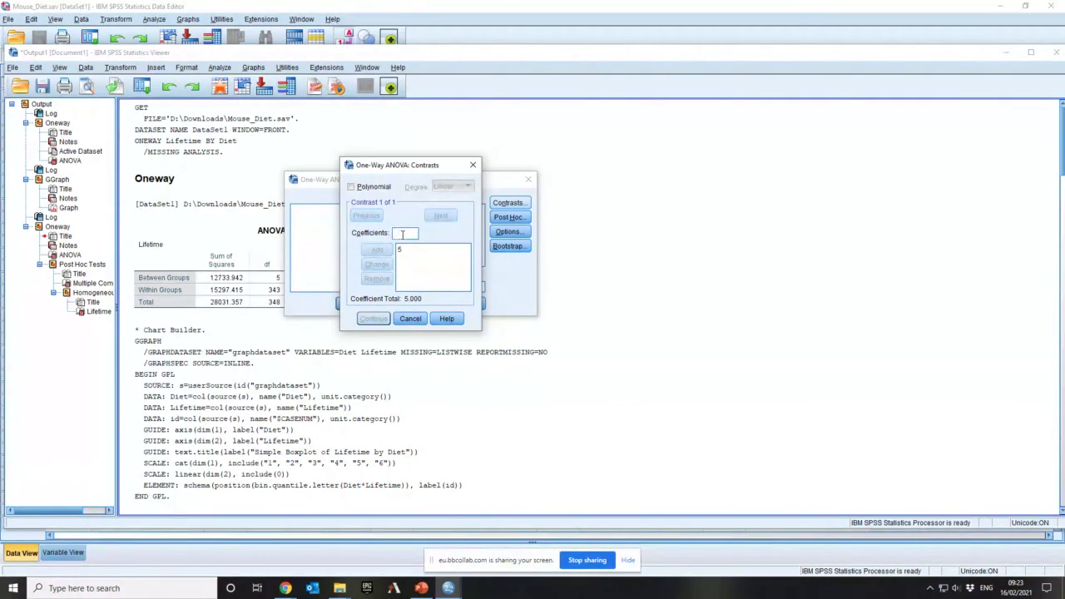
{"action": "type", "text": "-1"}
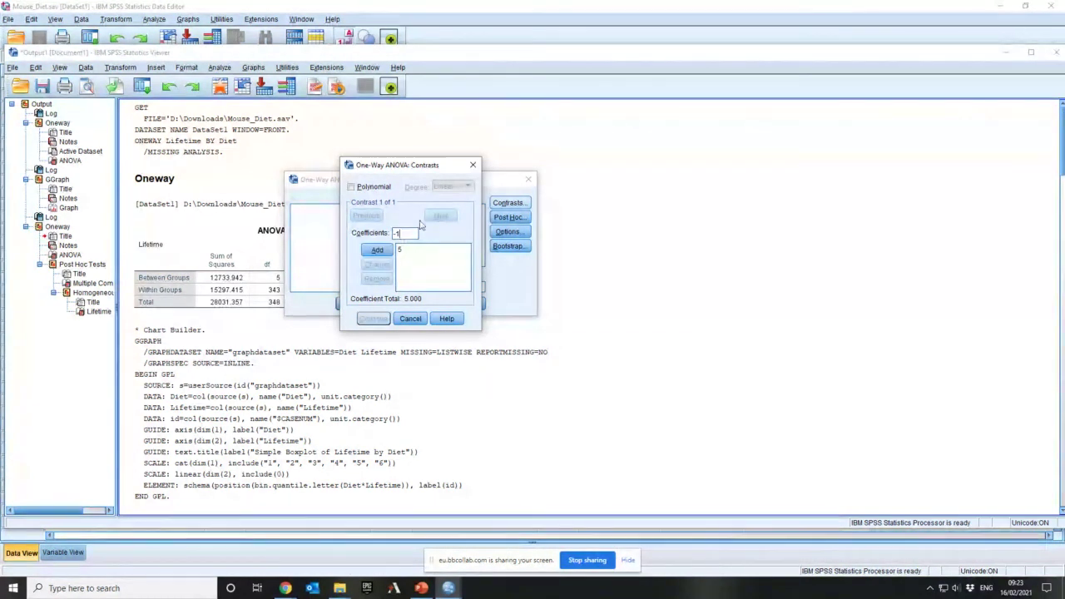
{"action": "left_click", "coordinate": [378, 251]}
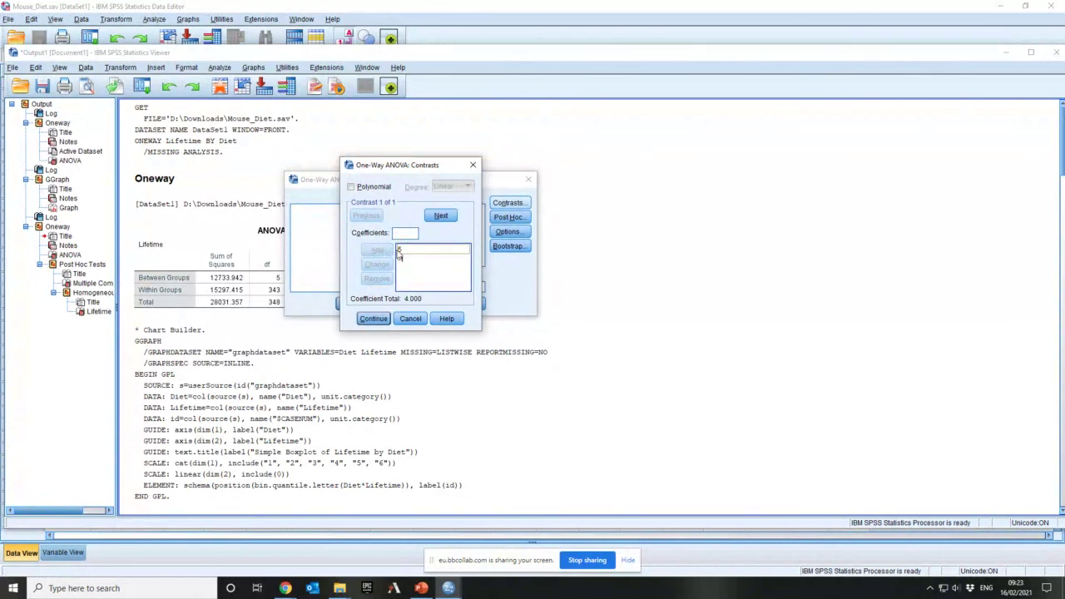
{"action": "left_click", "coordinate": [401, 233]}
{"action": "type", "text": "-1"}
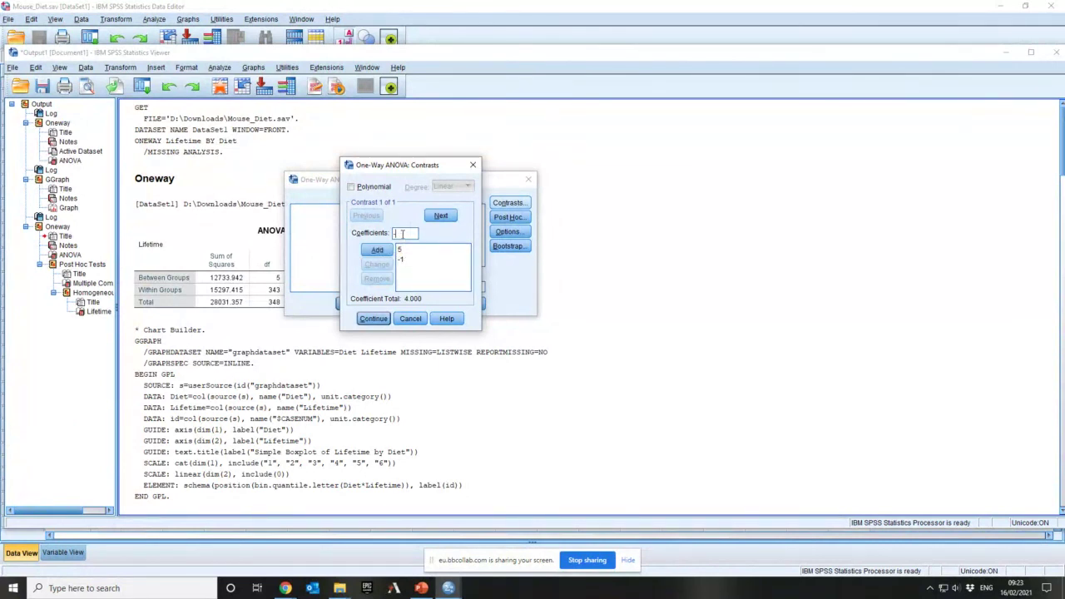
{"action": "left_click", "coordinate": [378, 250]}
- Add -1 for the fourth, fifth and sixth diets, totalling 0.000, and confirm the contrast
{"action": "left_click", "coordinate": [406, 234]}
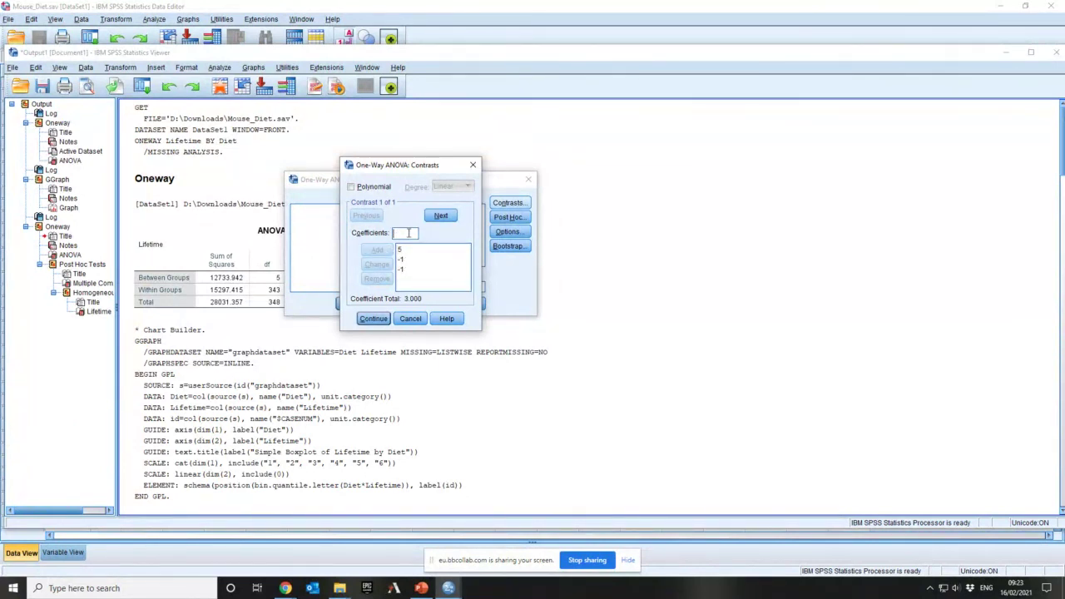
{"action": "type", "text": "-1"}
{"action": "left_click", "coordinate": [378, 251]}
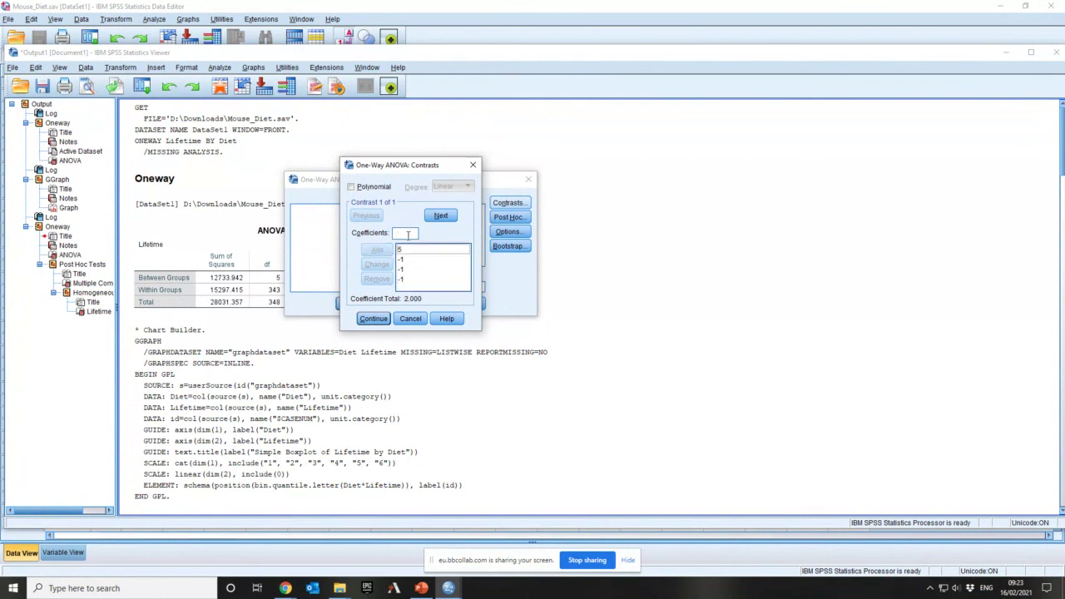
{"action": "left_click", "coordinate": [407, 232]}
{"action": "type", "text": "-1"}
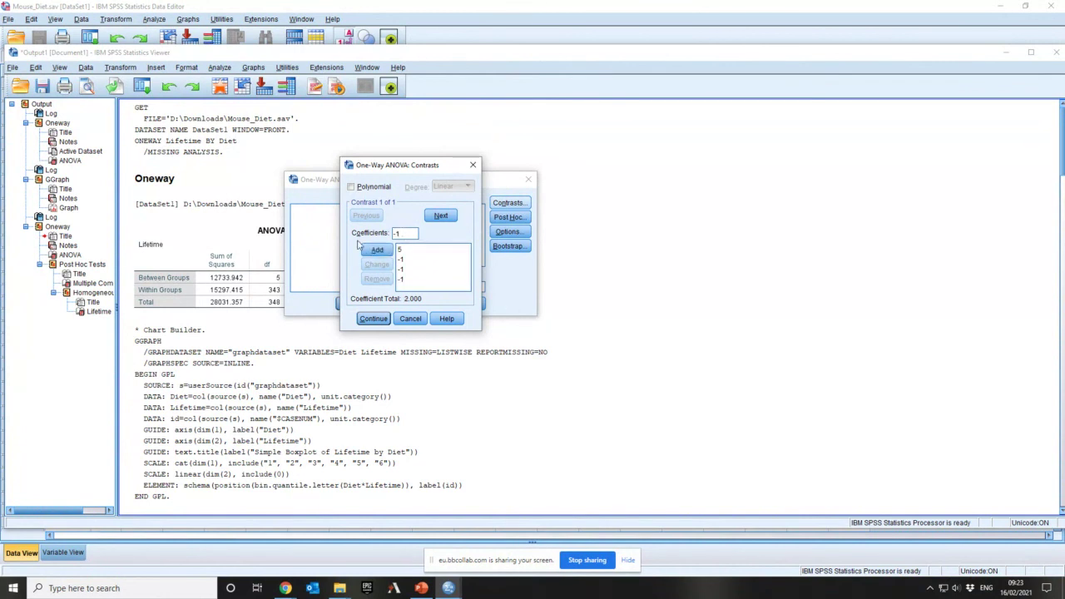
{"action": "left_click", "coordinate": [378, 250]}
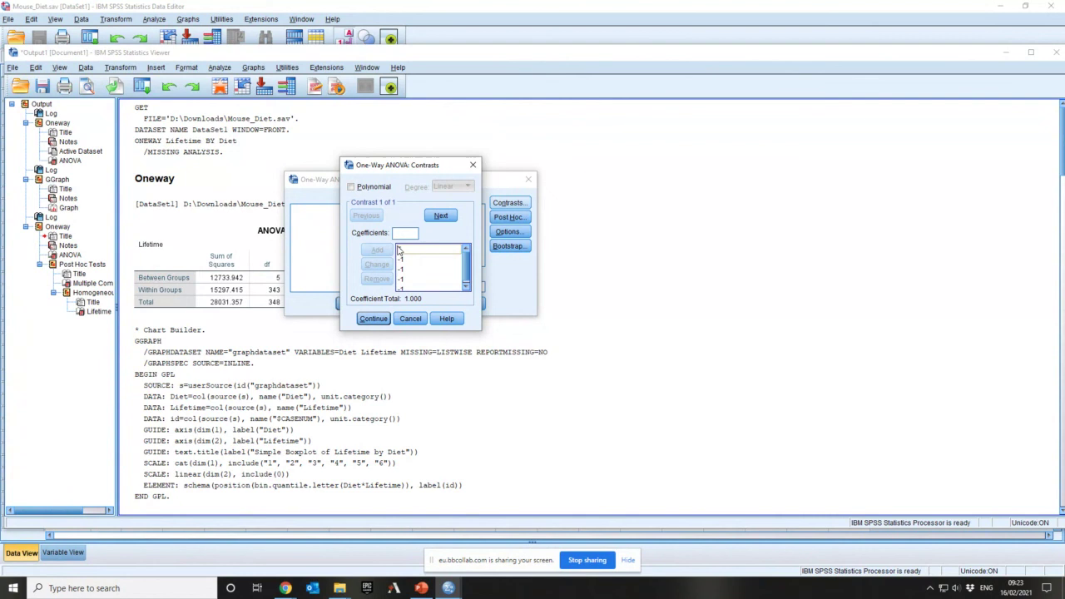
{"action": "left_click", "coordinate": [406, 233]}
{"action": "type", "text": "-1"}
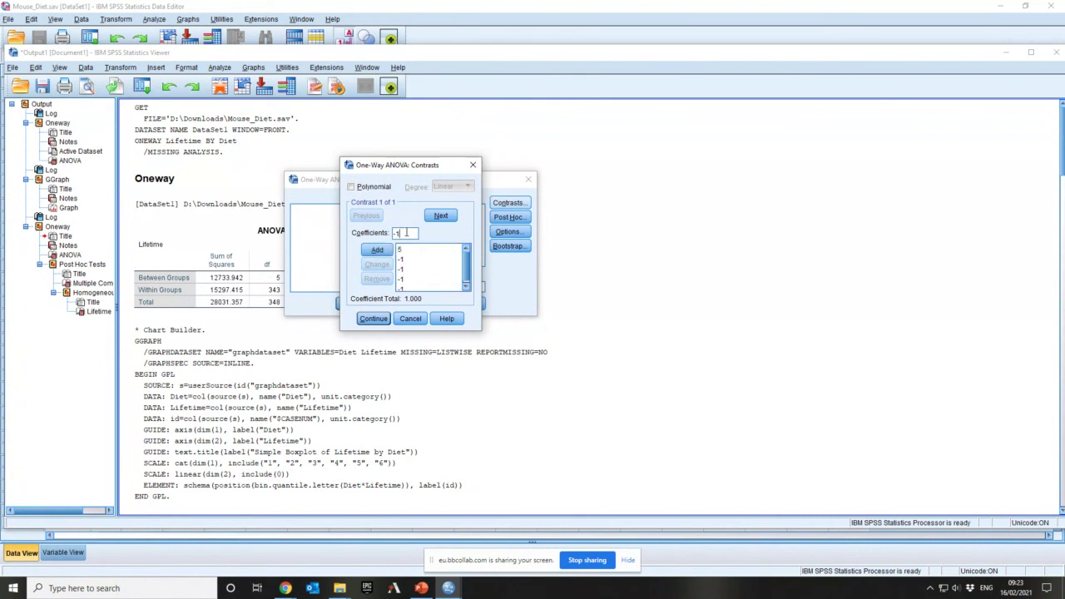
{"action": "left_click", "coordinate": [376, 250]}
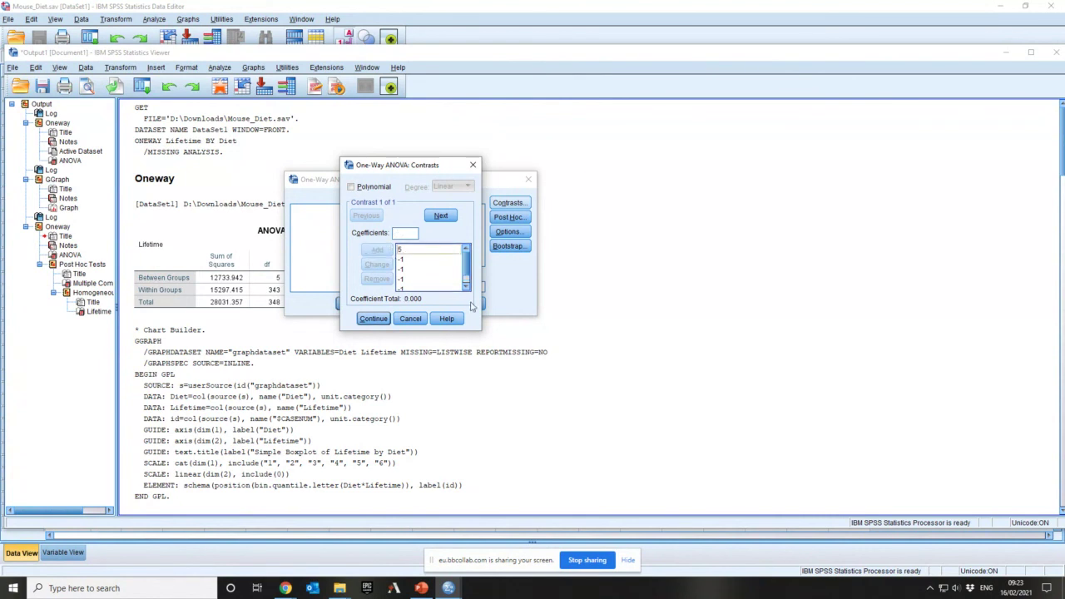
{"action": "left_click", "coordinate": [370, 321]}
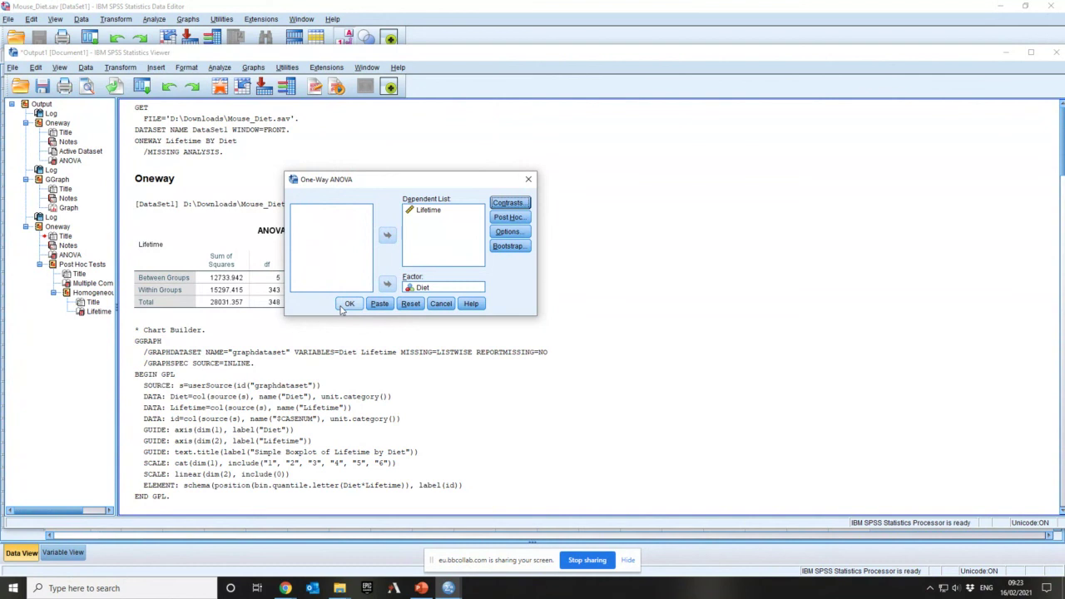
- Run the ANOVA with the NP contrast and review the Contrast Tests table (t = -12.756, Sig. .000)
{"action": "left_click", "coordinate": [348, 305]}
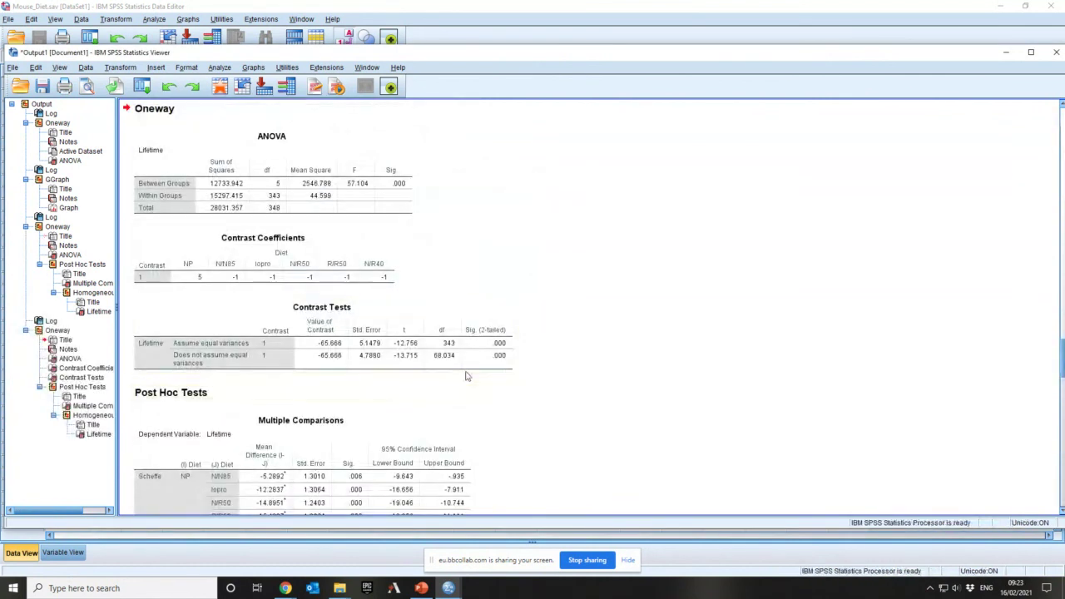
{"action": "left_click", "coordinate": [466, 374]}
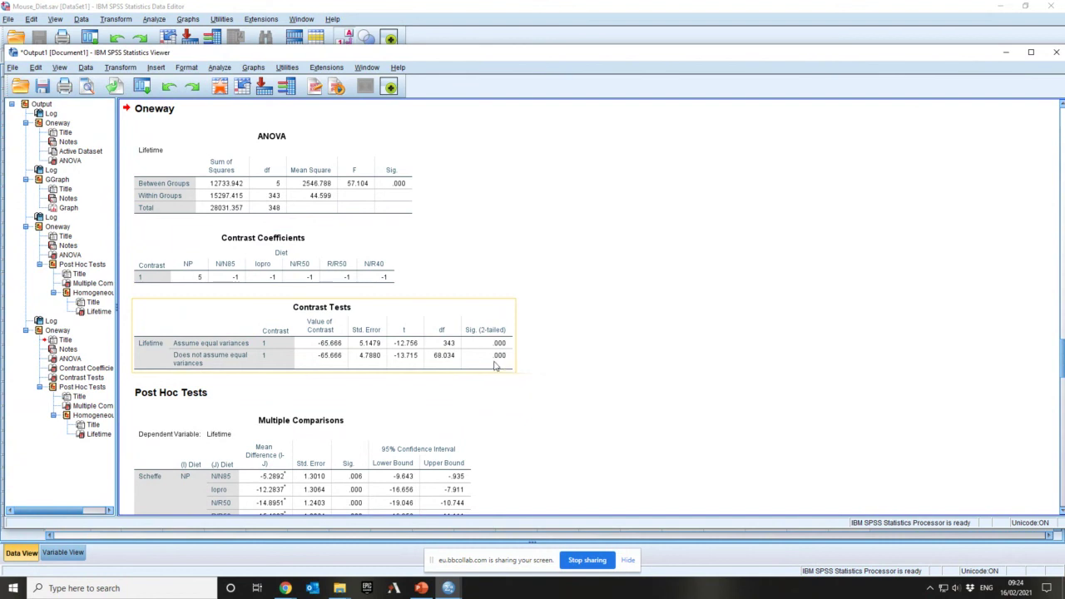
{"action": "scroll", "coordinate": [480, 428], "scroll_direction": "down", "scroll_amount": 4}
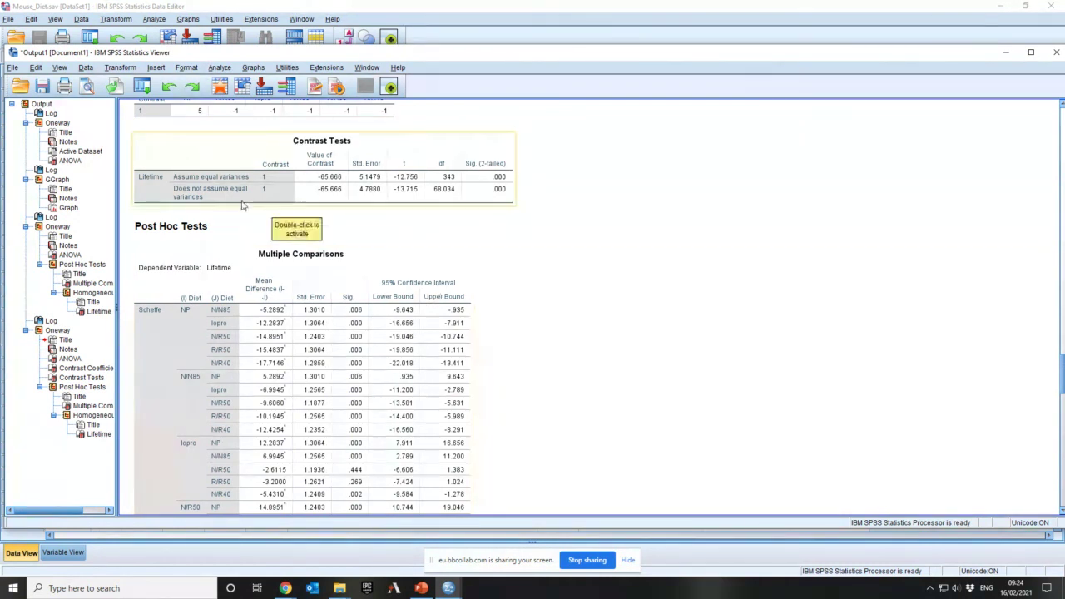
{"action": "scroll", "coordinate": [289, 249], "scroll_direction": "up", "scroll_amount": 15}
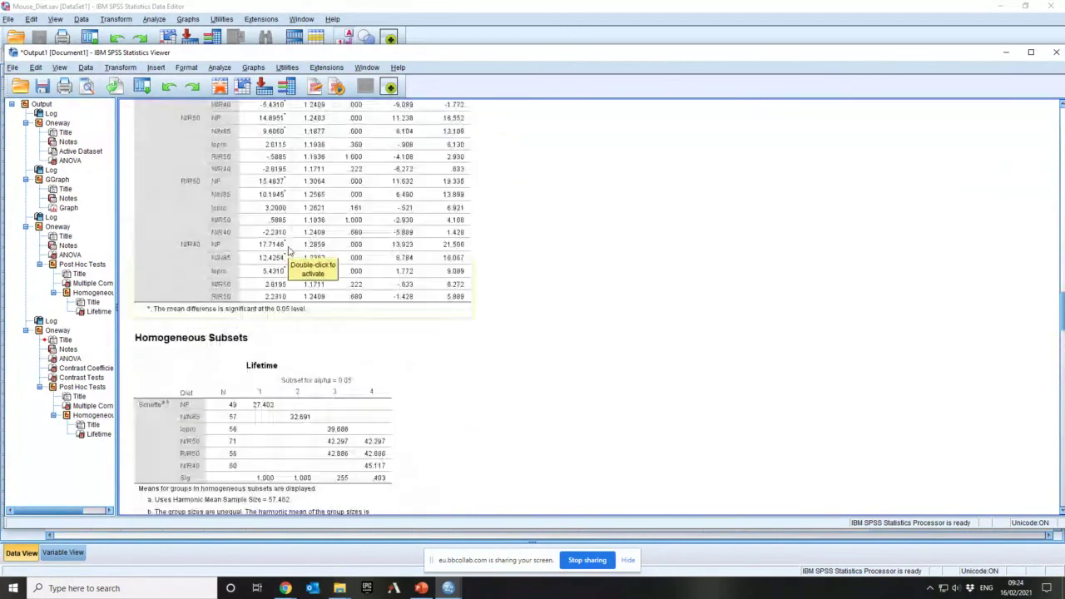
{"action": "scroll", "coordinate": [289, 249], "scroll_direction": "up", "scroll_amount": 10}
{"action": "scroll", "coordinate": [274, 253], "scroll_direction": "down", "scroll_amount": 5}
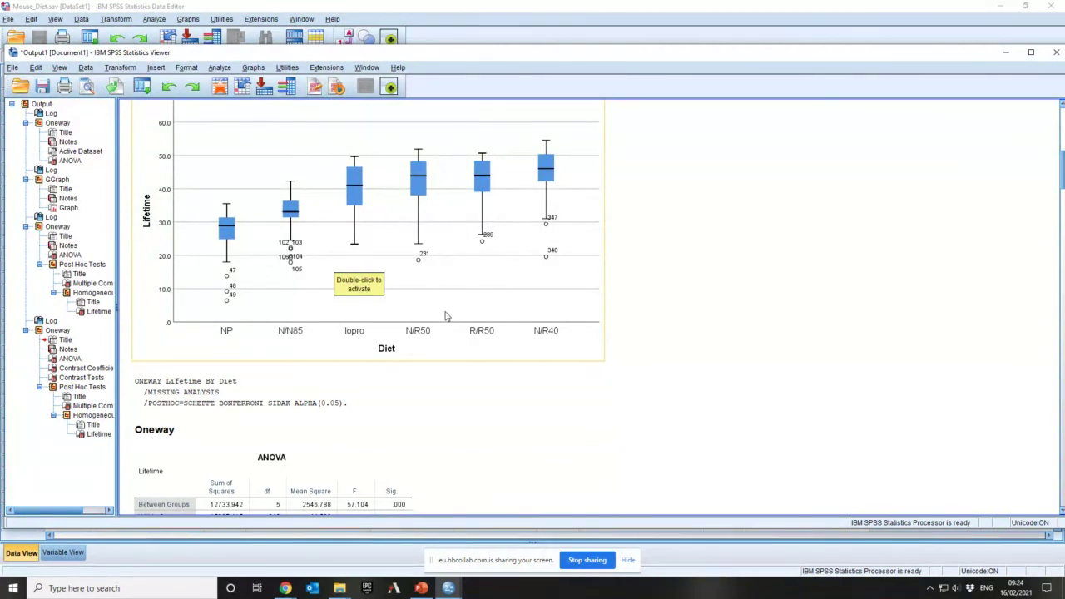
{"action": "scroll", "coordinate": [448, 308], "scroll_direction": "down", "scroll_amount": 10}
{"action": "scroll", "coordinate": [450, 304], "scroll_direction": "up", "scroll_amount": 3}
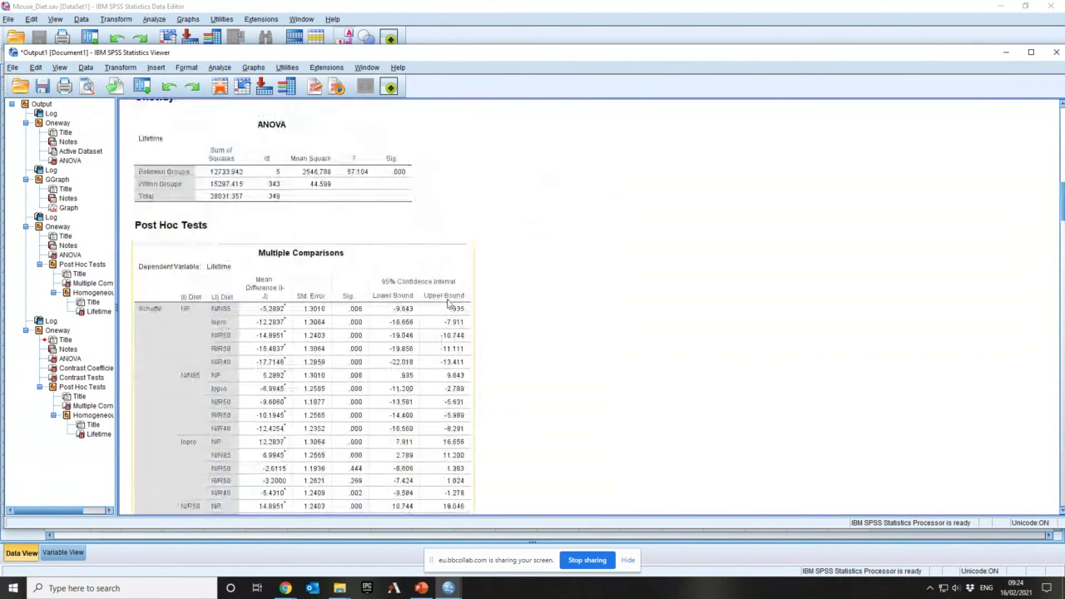
{"action": "scroll", "coordinate": [448, 303], "scroll_direction": "up", "scroll_amount": 3}
{"action": "scroll", "coordinate": [404, 376], "scroll_direction": "down", "scroll_amount": 15}
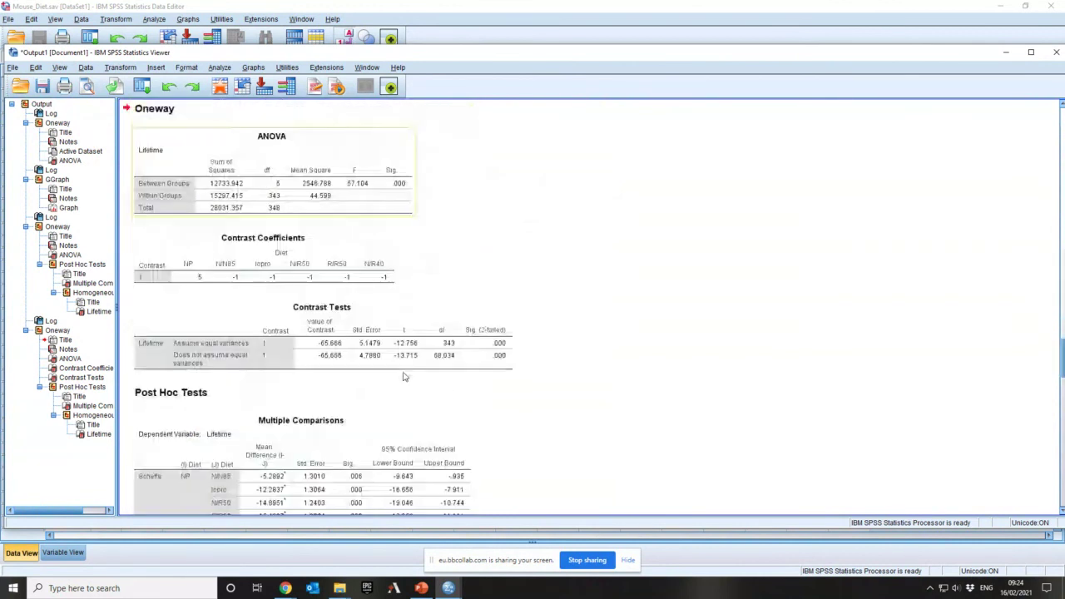